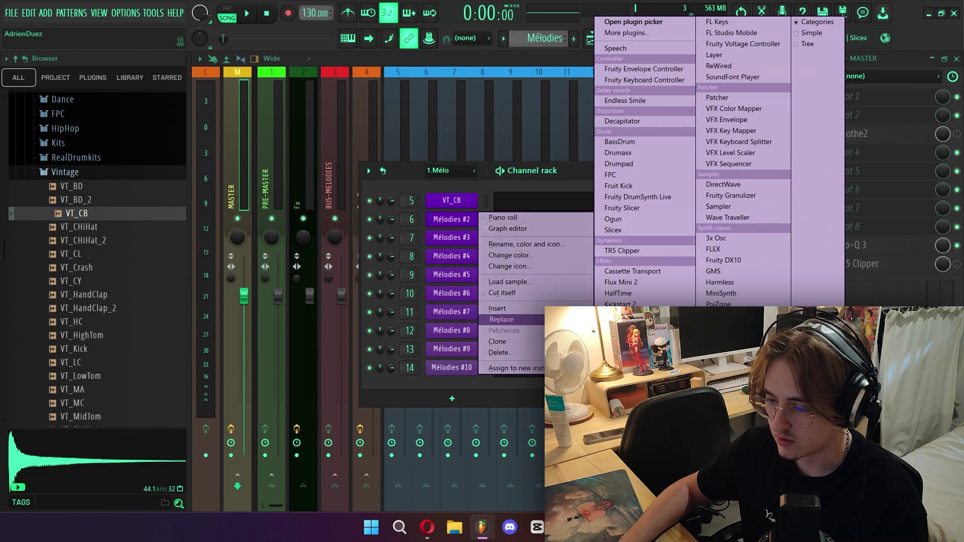
Step: Replace the Mélodies #2 channel with Analog Lab V and audition a C5 note at bar 1 in its piano roll
{"action": "left_click_drag", "start_coordinate": [663, 126], "coordinate": [555, 67]}
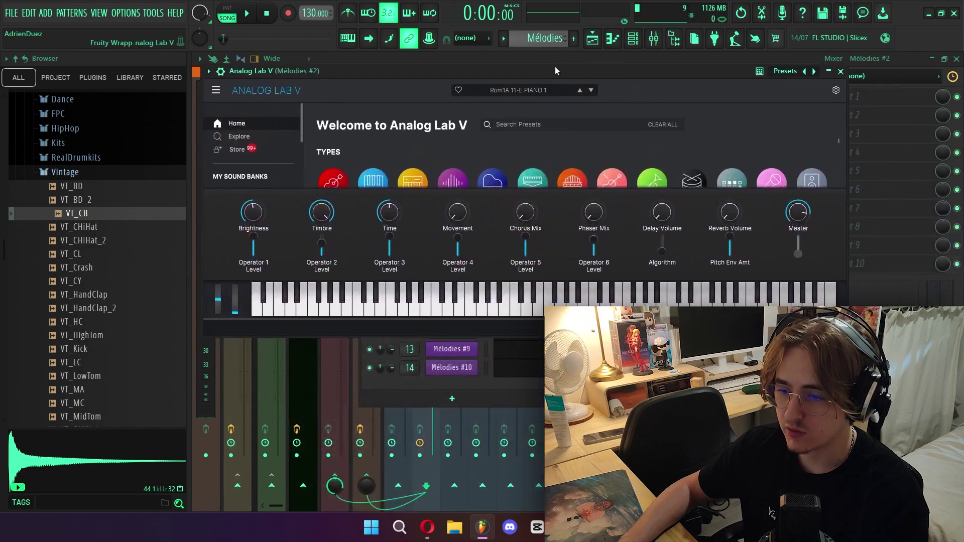
{"action": "left_click", "coordinate": [451, 202]}
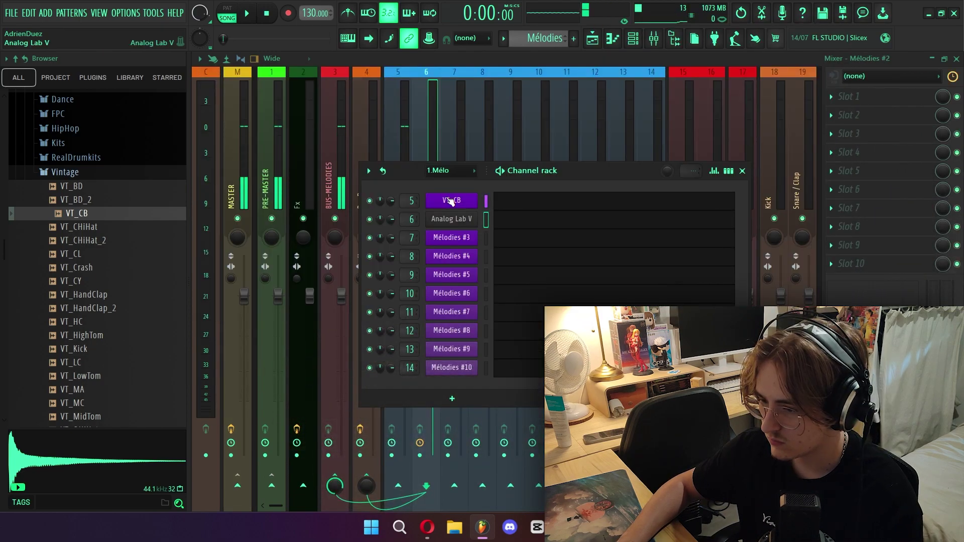
{"action": "key", "text": "F7"}
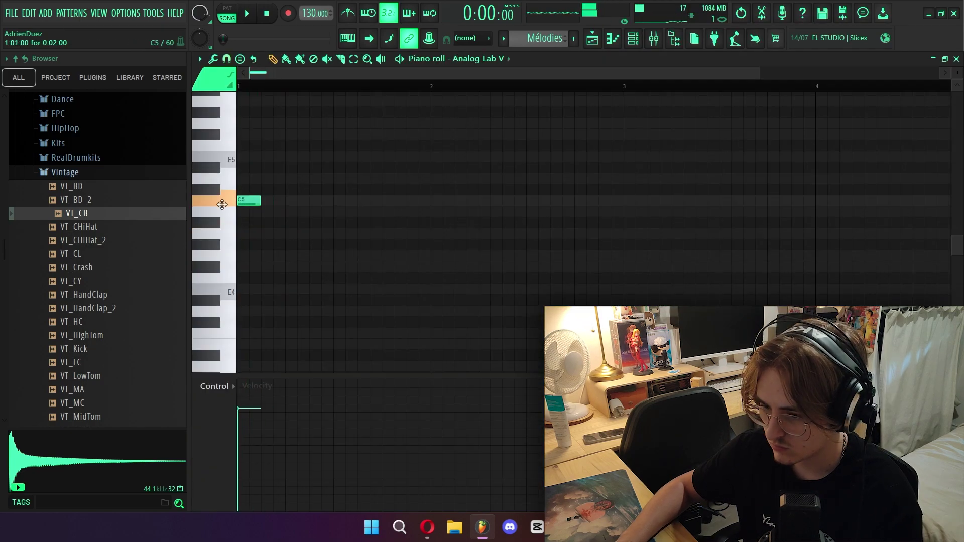
{"action": "key", "text": "space"}
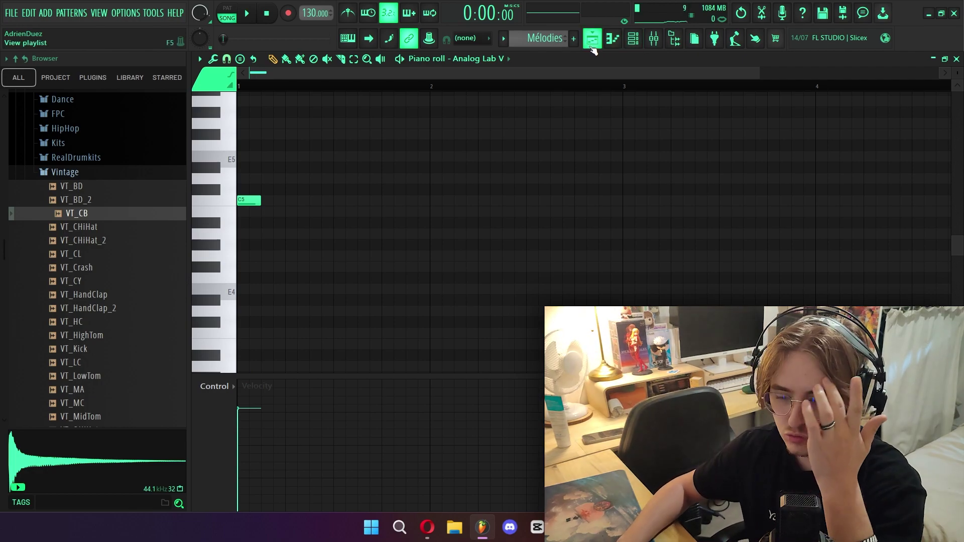
{"action": "left_click", "coordinate": [593, 46]}
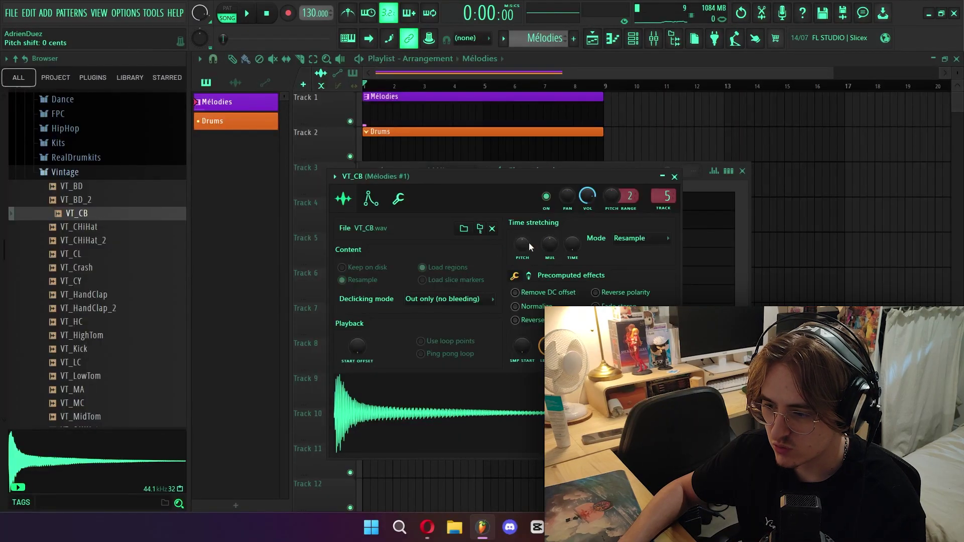
Step: Tune the VT_CB sample and write its melody one pitch per bar (C5, A#4, G#4, G4, C5, A#4, G#4, F5), repeating each note
{"action": "left_click_drag", "start_coordinate": [523, 245], "coordinate": [523, 242]}
{"action": "key", "text": "space"}
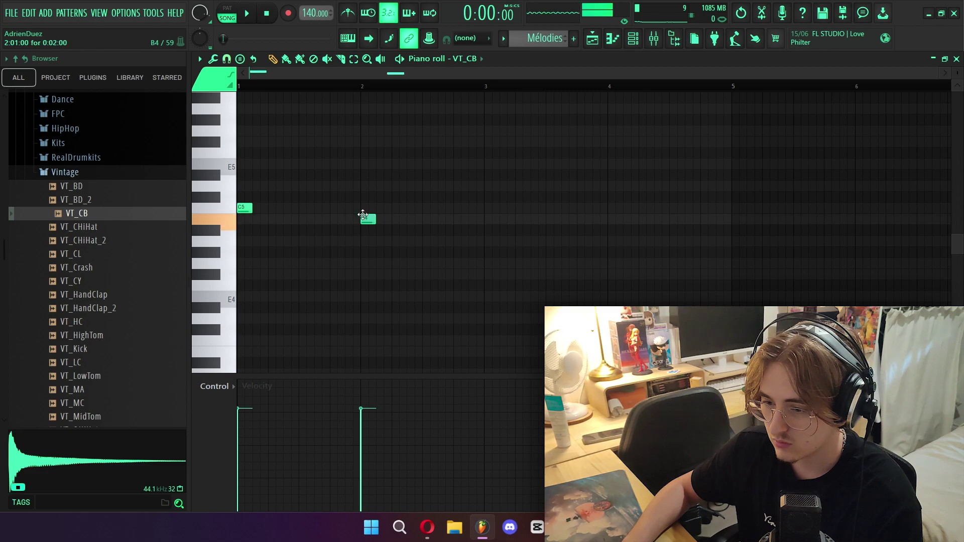
{"action": "left_click_drag", "start_coordinate": [487, 243], "coordinate": [484, 252]}
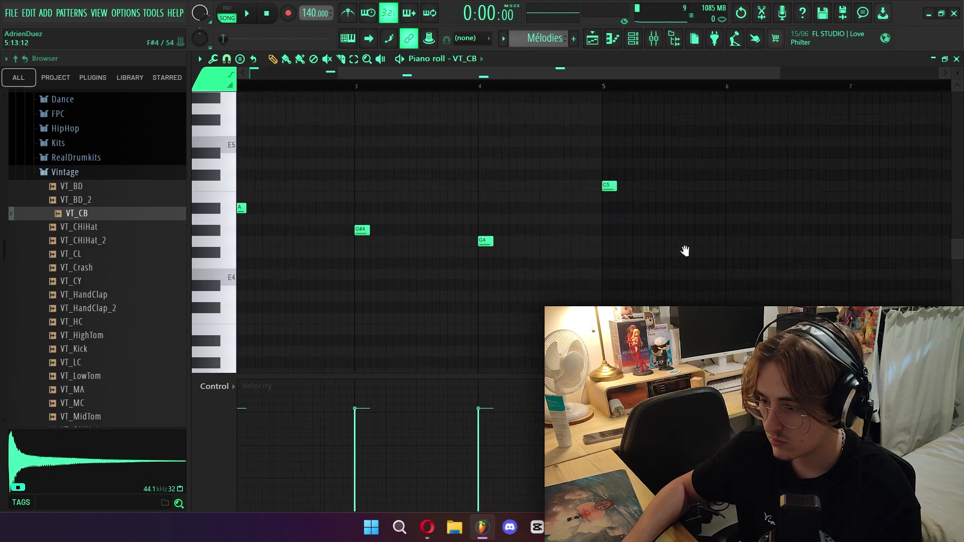
{"action": "scroll", "coordinate": [678, 254], "scroll_direction": "right", "scroll_amount": 3}
{"action": "scroll", "coordinate": [656, 215], "scroll_direction": "right", "scroll_amount": 2}
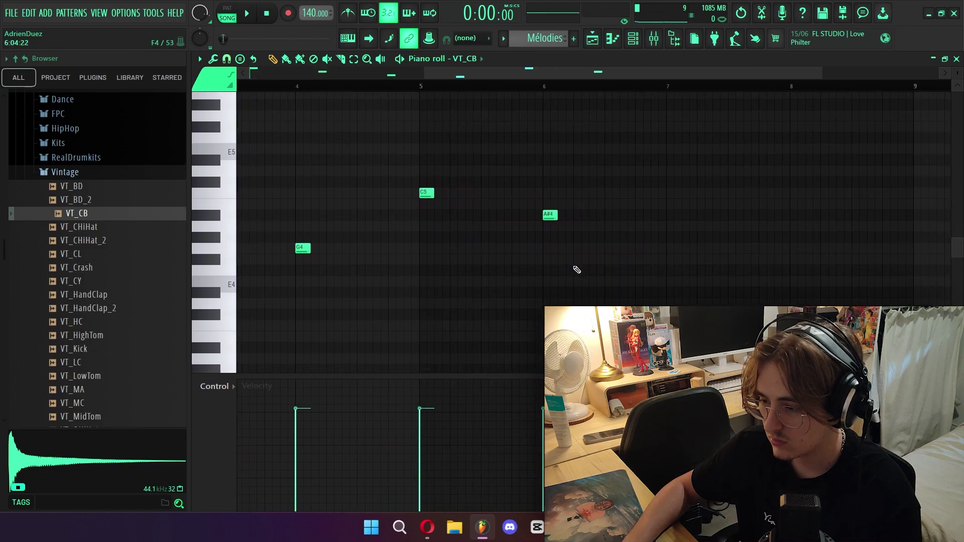
{"action": "scroll", "coordinate": [669, 236], "scroll_direction": "up", "scroll_amount": 2}
{"action": "scroll", "coordinate": [669, 237], "scroll_direction": "right", "scroll_amount": 3}
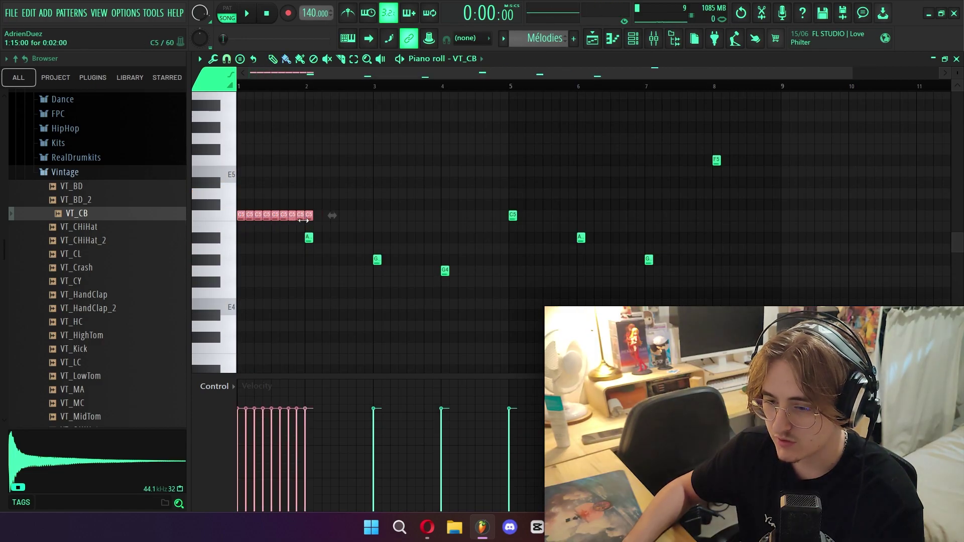
{"action": "left_click_drag", "start_coordinate": [307, 242], "coordinate": [333, 245]}
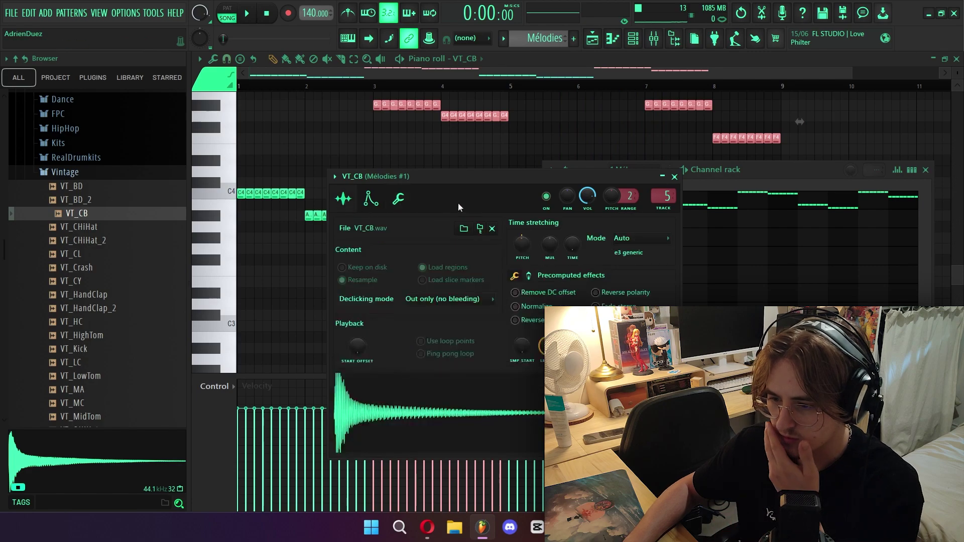
Step: Set the VT_CB sample's time-stretching mode to Stretch and audition the melody
{"action": "left_click", "coordinate": [653, 272]}
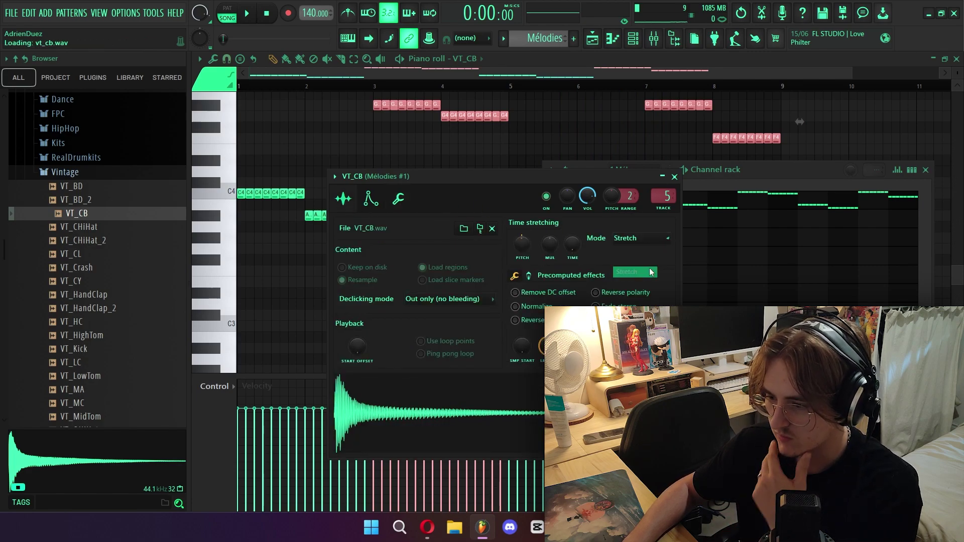
{"action": "left_click", "coordinate": [676, 177]}
{"action": "scroll", "coordinate": [352, 224], "scroll_direction": "up", "scroll_amount": 1}
{"action": "key", "text": "space"}
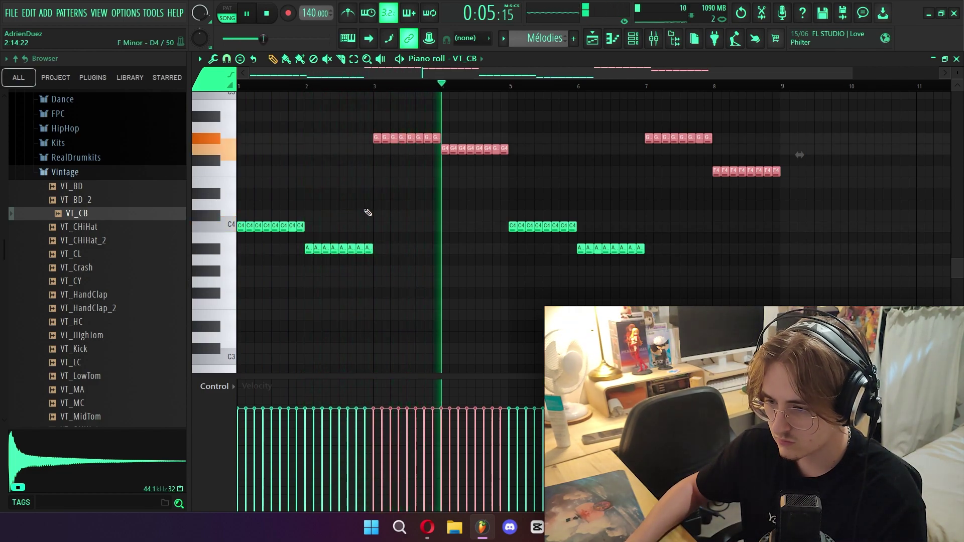
{"action": "key", "text": "space"}
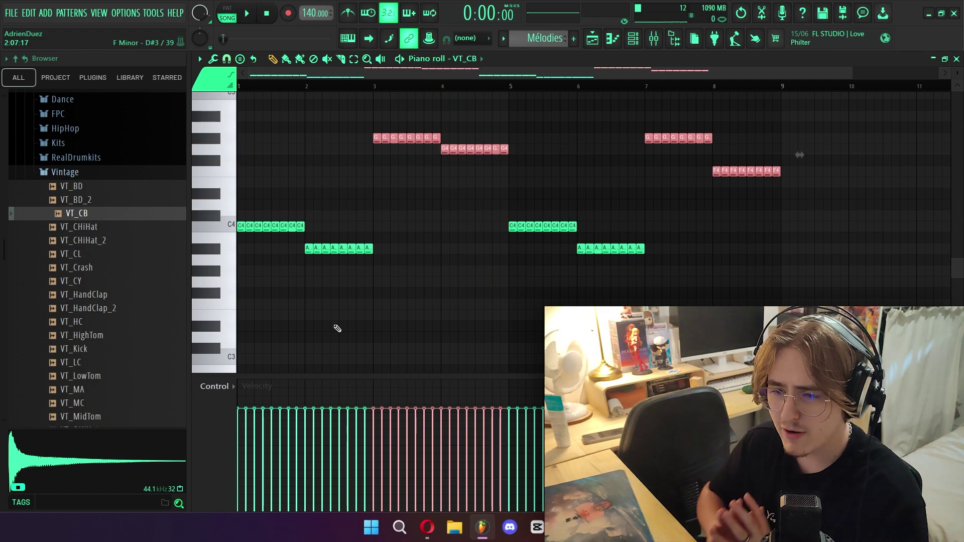
Step: Place a copy of the Mélodies clip at bar 9 in the playlist and make it a unique pattern
{"action": "key", "text": "F5"}
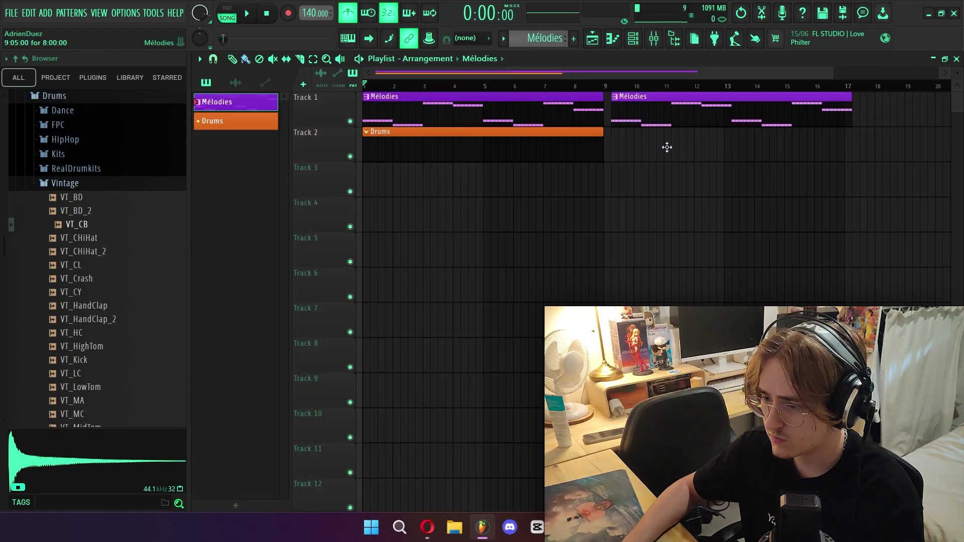
{"action": "left_click", "coordinate": [610, 96]}
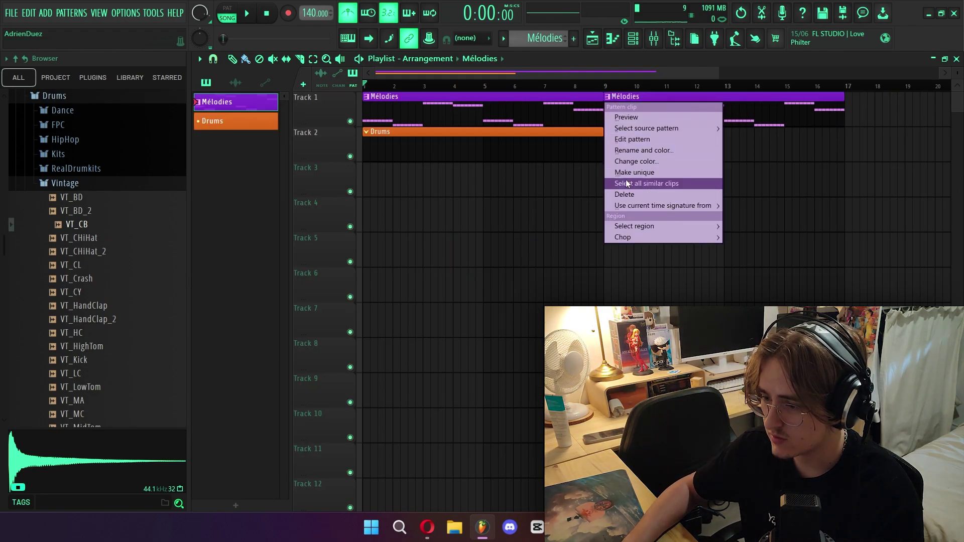
{"action": "left_click", "coordinate": [628, 172]}
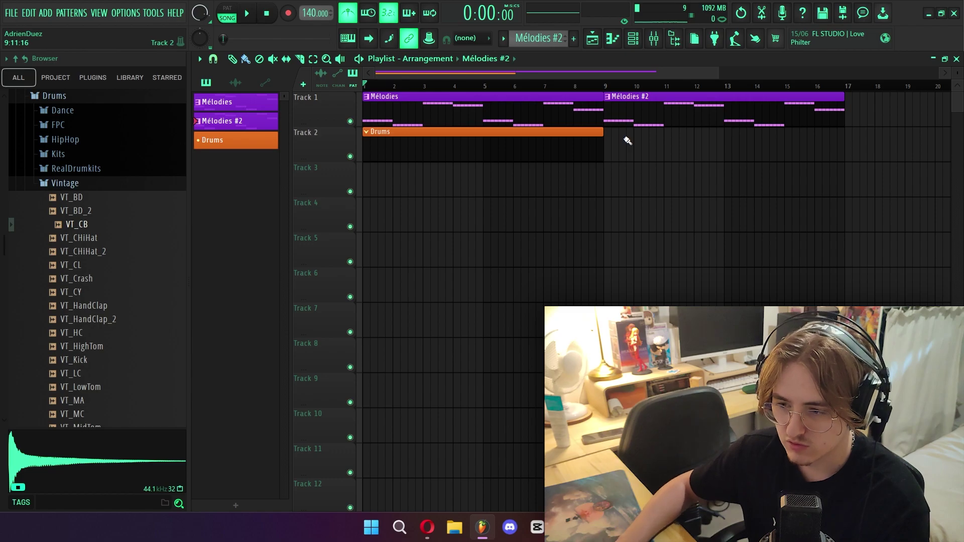
Step: In the first Mélodies pattern, thin out and shorten the C4 and A#3 notes in bars 1 and 2 for a syncopated rhythm
{"action": "double_click", "coordinate": [506, 117]}
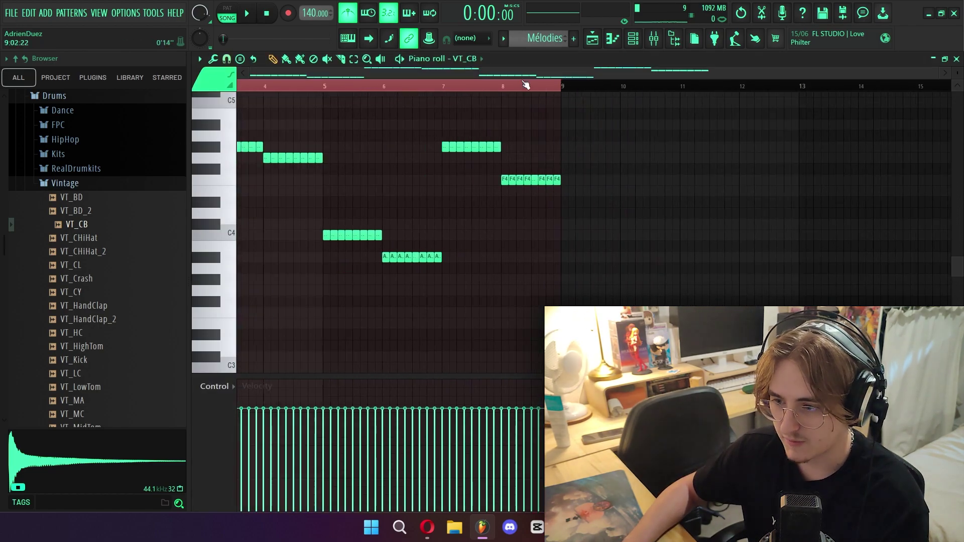
{"action": "scroll", "coordinate": [519, 86], "scroll_direction": "up", "scroll_amount": 3}
{"action": "key", "text": "space"}
{"action": "key", "text": "space"}
{"action": "left_click_drag", "start_coordinate": [351, 244], "coordinate": [348, 241]}
{"action": "left_click_drag", "start_coordinate": [458, 263], "coordinate": [431, 263]}
{"action": "left_click", "coordinate": [453, 263]}
{"action": "right_click", "coordinate": [491, 264]}
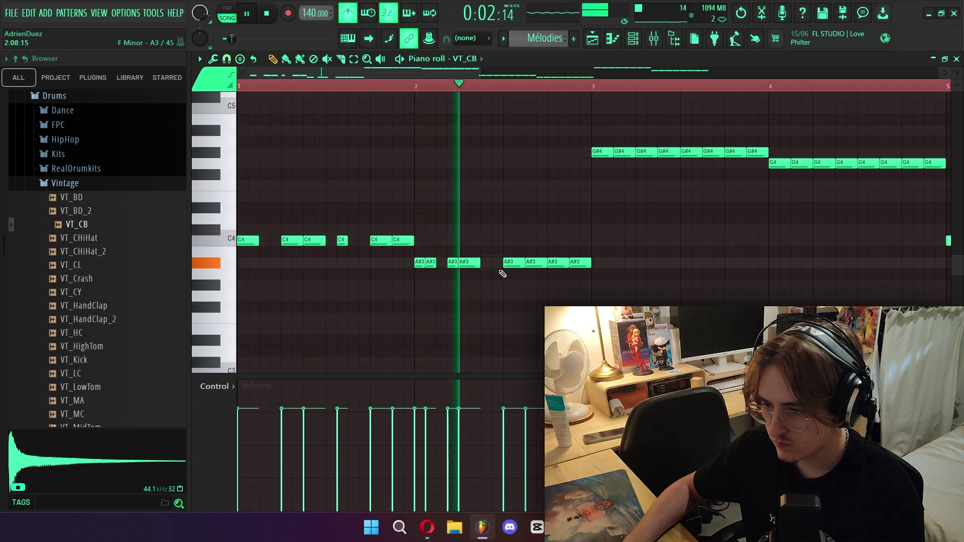
Step: Add an A#3 note just before the middle of bar 2 and delete the one following it
{"action": "key", "text": "space"}
{"action": "key", "text": "space"}
{"action": "key", "text": "space"}
{"action": "left_click", "coordinate": [495, 262]}
{"action": "key", "text": "space"}
{"action": "right_click", "coordinate": [509, 263]}
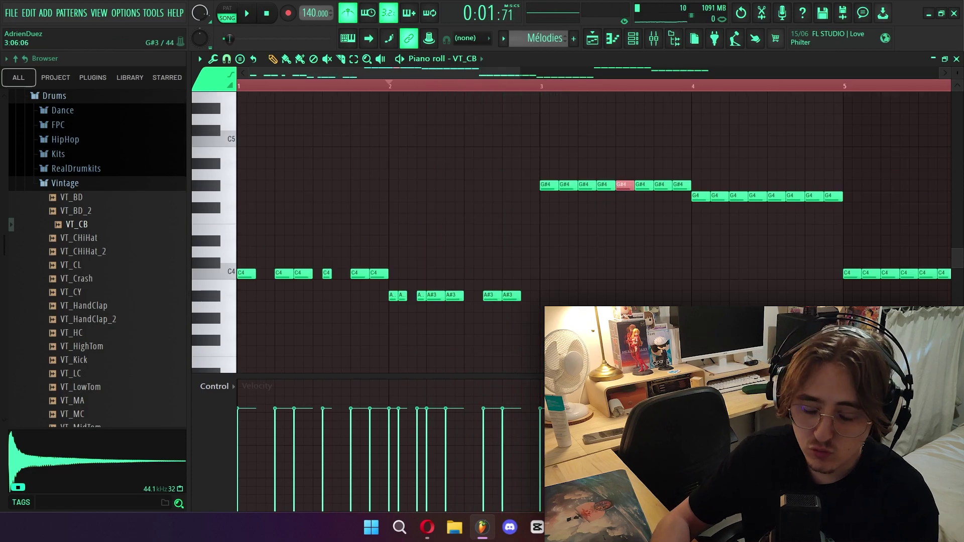
Step: Chop the fifth G#4 note in bar 3 into a fast roll and audition it
{"action": "key", "text": "alt+u"}
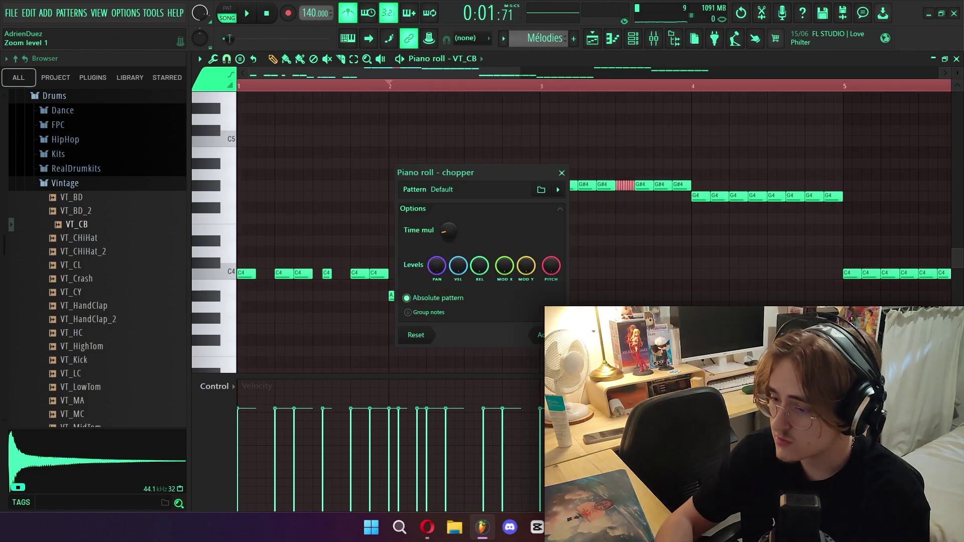
{"action": "key", "text": "Return"}
{"action": "key", "text": "space"}
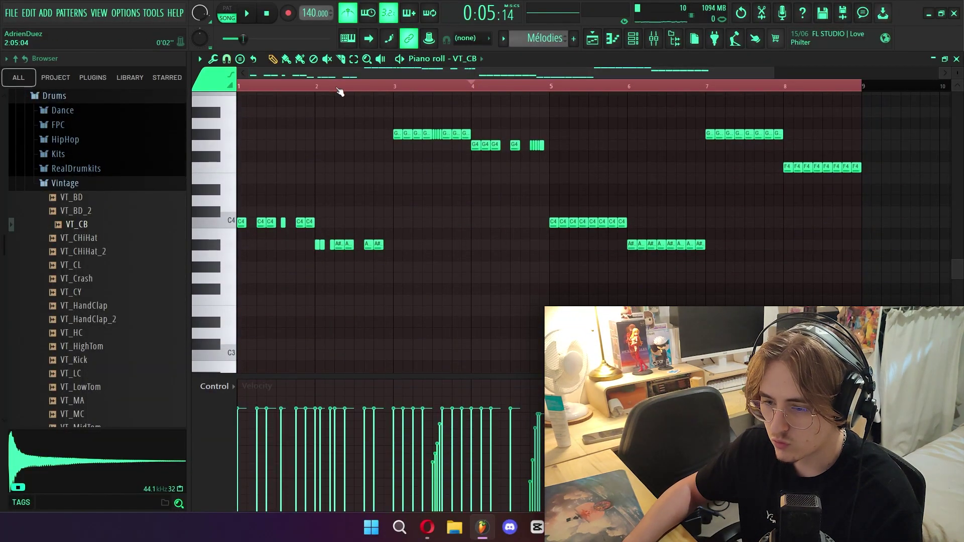
Step: Vary the melody with F4 and G#4 notes in bar 1 and a C5 in bar 3, deleting the stray G#3
{"action": "left_click", "coordinate": [312, 88]}
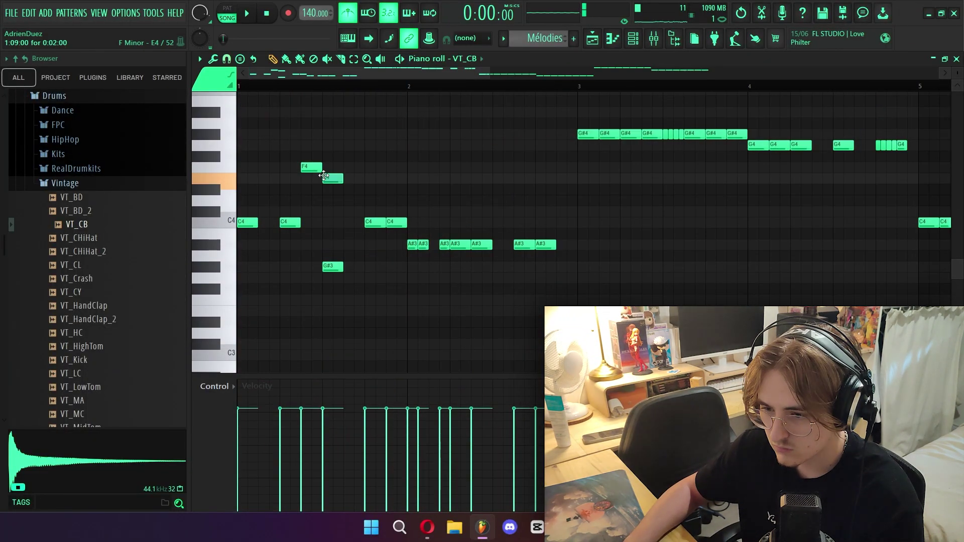
{"action": "key", "text": "space"}
{"action": "right_click", "coordinate": [331, 266]}
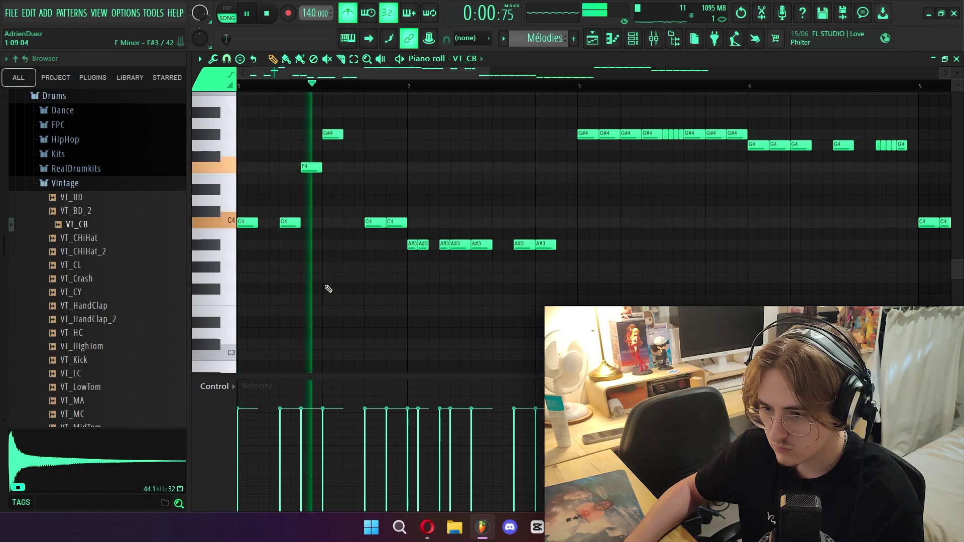
{"action": "scroll", "coordinate": [383, 273], "scroll_direction": "up", "scroll_amount": 3}
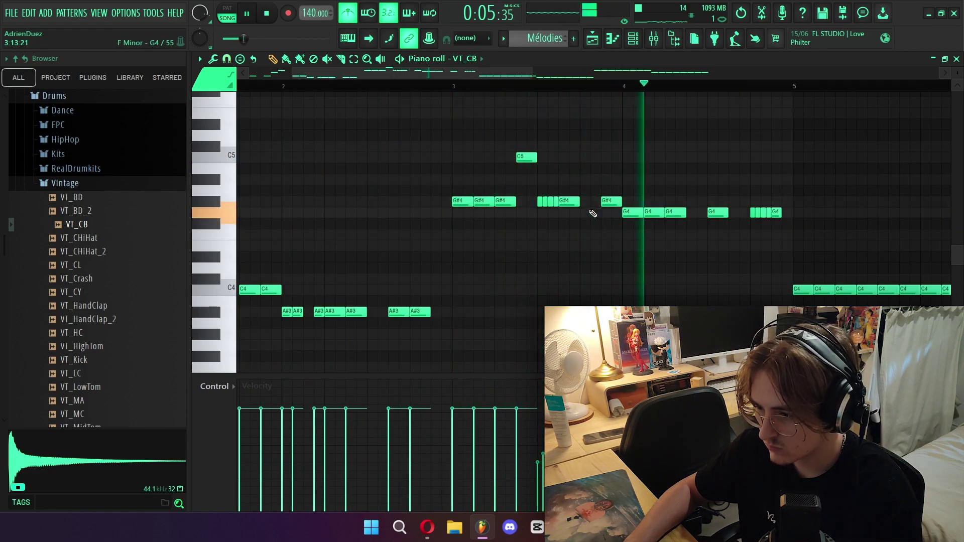
Step: Select the F4 notes in bar 8 and transpose them up to G4 while auditioning the melody
{"action": "scroll", "coordinate": [475, 276], "scroll_direction": "up", "scroll_amount": 1}
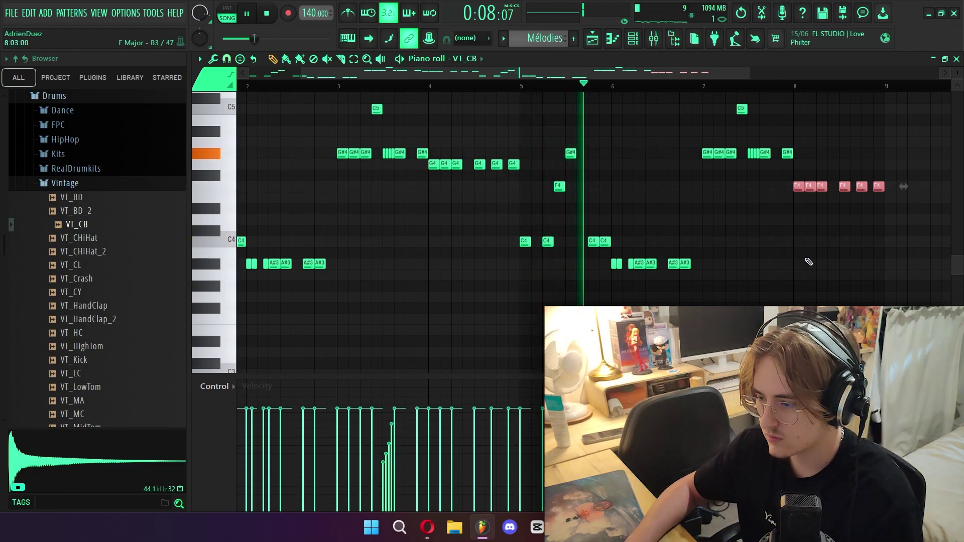
{"action": "left_click", "coordinate": [812, 261]}
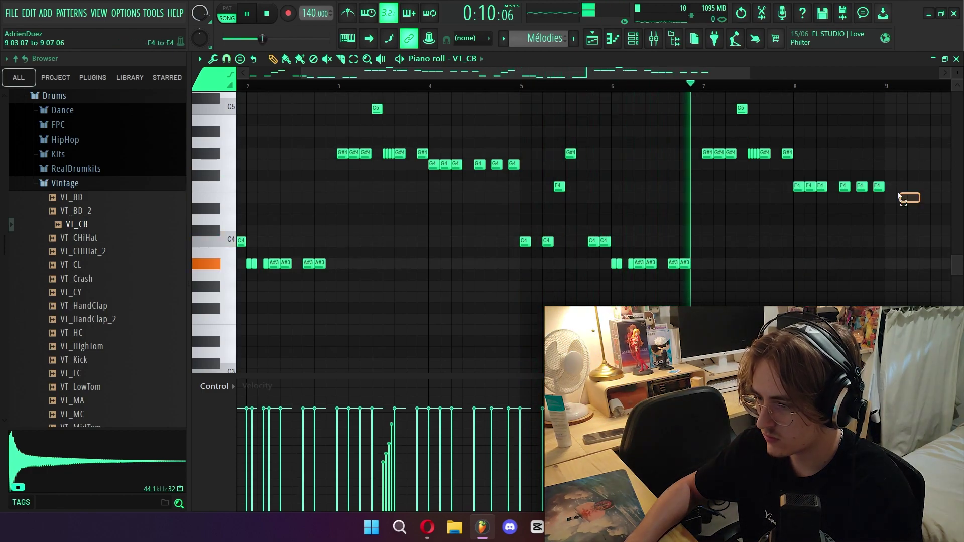
{"action": "left_click_drag", "start_coordinate": [918, 197], "coordinate": [789, 187]}
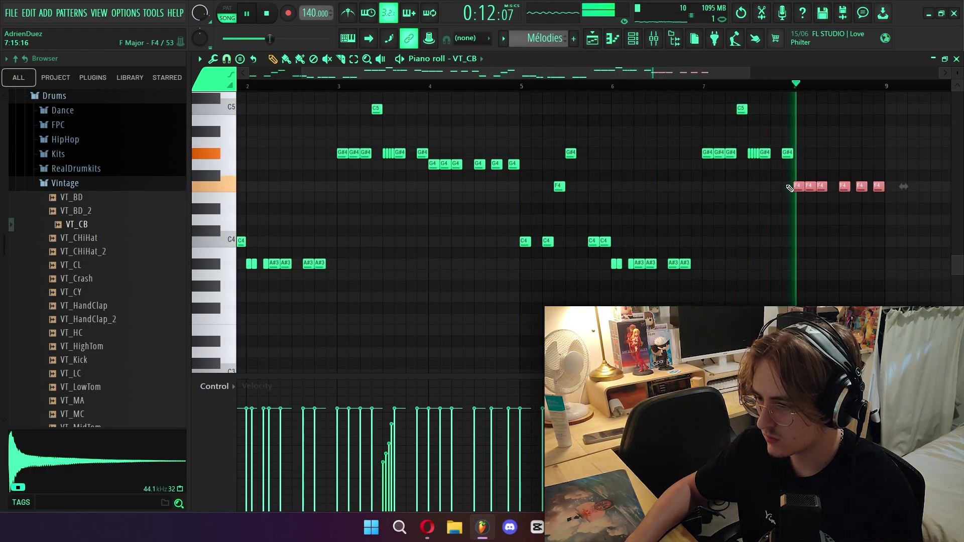
{"action": "key", "text": "space"}
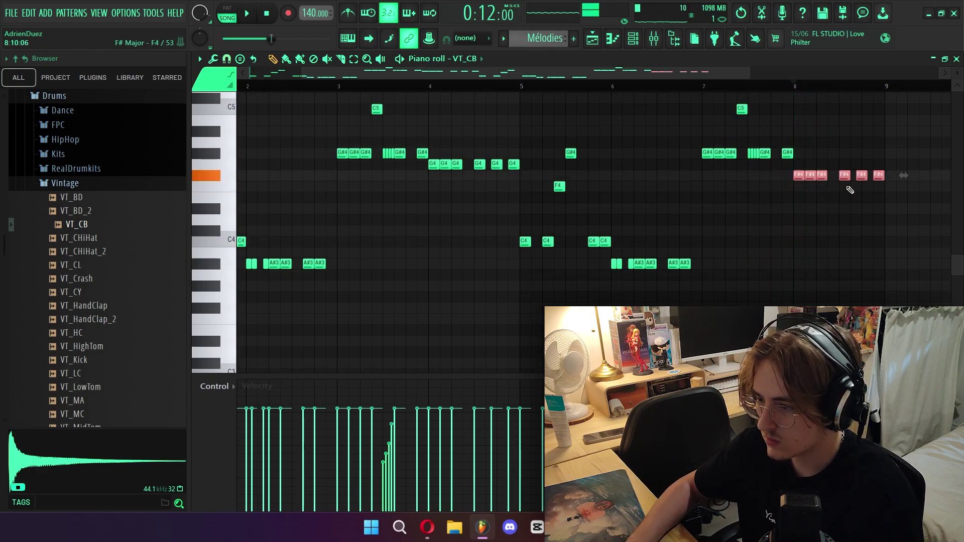
{"action": "key", "text": "Up"}
{"action": "key", "text": "space"}
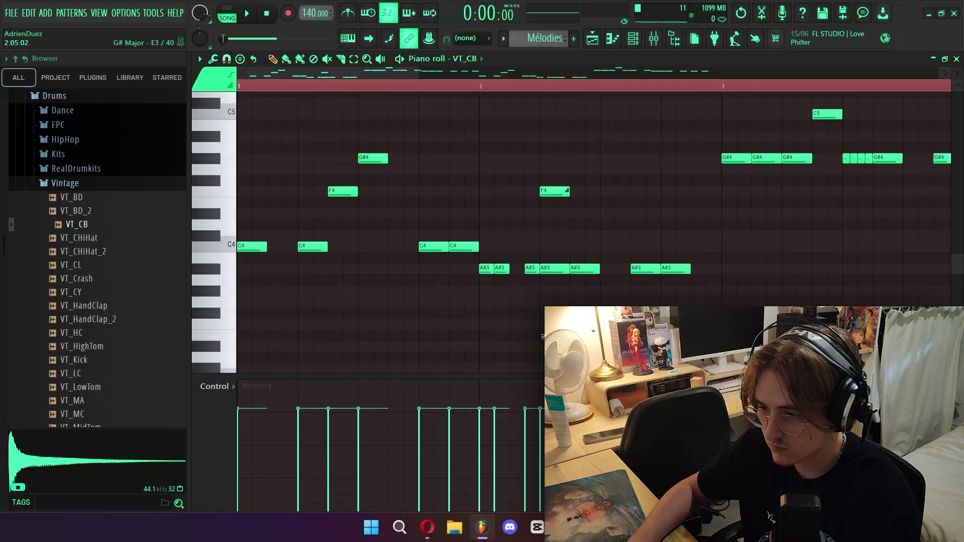
Step: Shorten the high F4 note in bar 2, and vary the panning of all notes with the LFO tool, adjusting its speed
{"action": "key", "text": "space"}
{"action": "left_click_drag", "start_coordinate": [568, 191], "coordinate": [554, 192]}
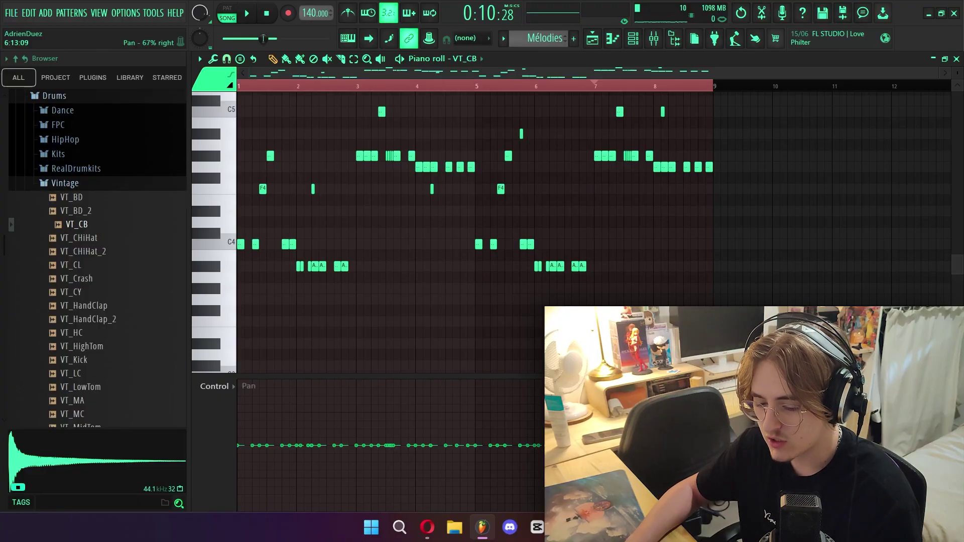
{"action": "key", "text": "ctrl+a"}
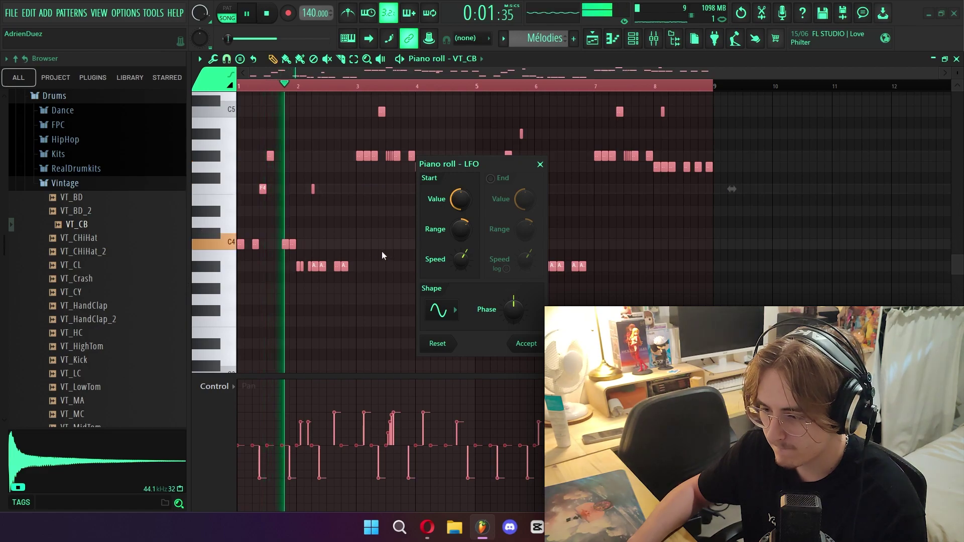
{"action": "left_click_drag", "start_coordinate": [460, 256], "coordinate": [487, 227]}
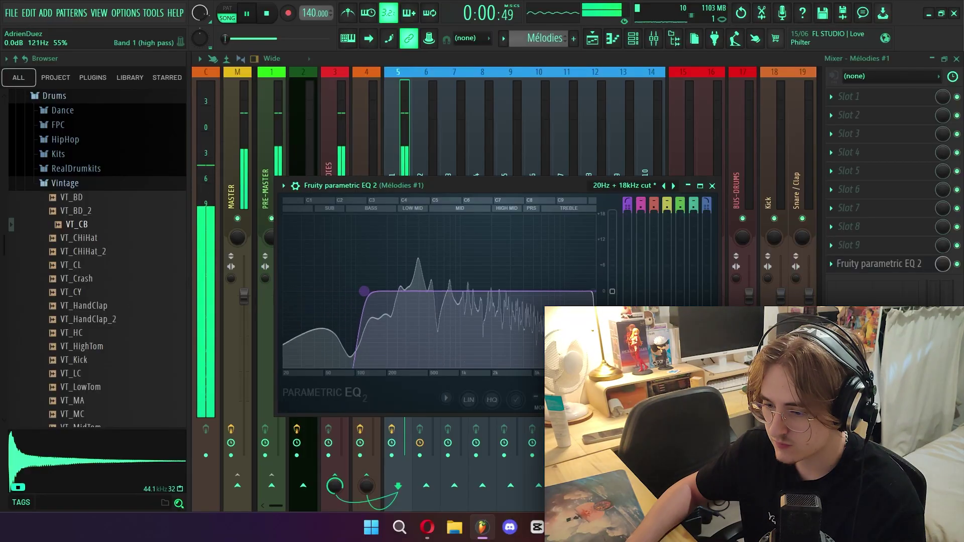
Step: Raise the high-pass cutoff in the Mélodies #1 track's Fruity parametric EQ 2 and lower the track's volume
{"action": "left_click_drag", "start_coordinate": [365, 291], "coordinate": [387, 292]}
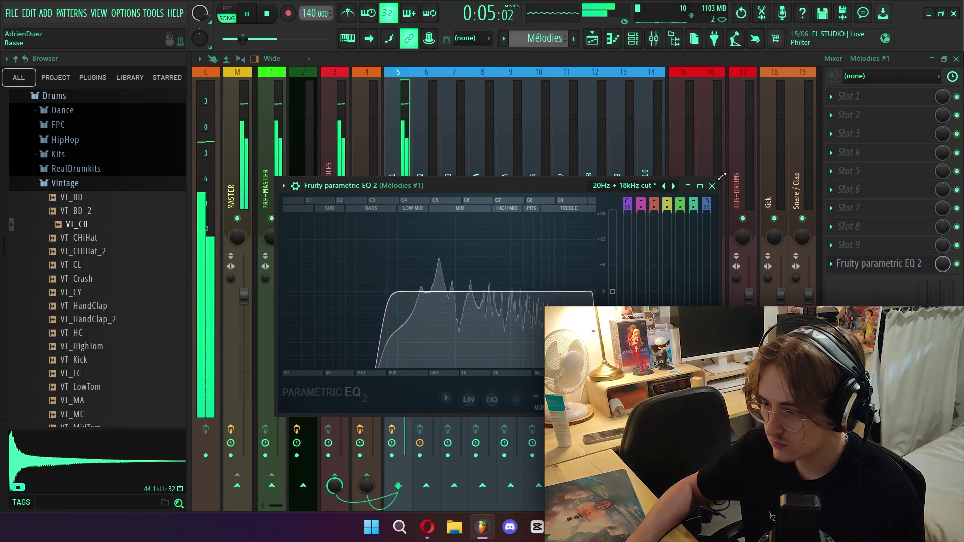
{"action": "left_click", "coordinate": [713, 186]}
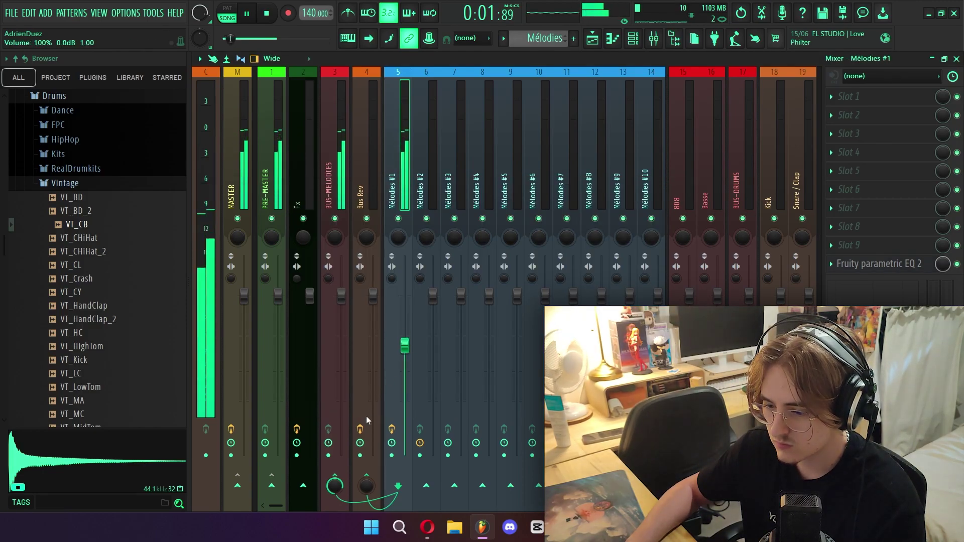
{"action": "left_click_drag", "start_coordinate": [405, 345], "coordinate": [405, 355]}
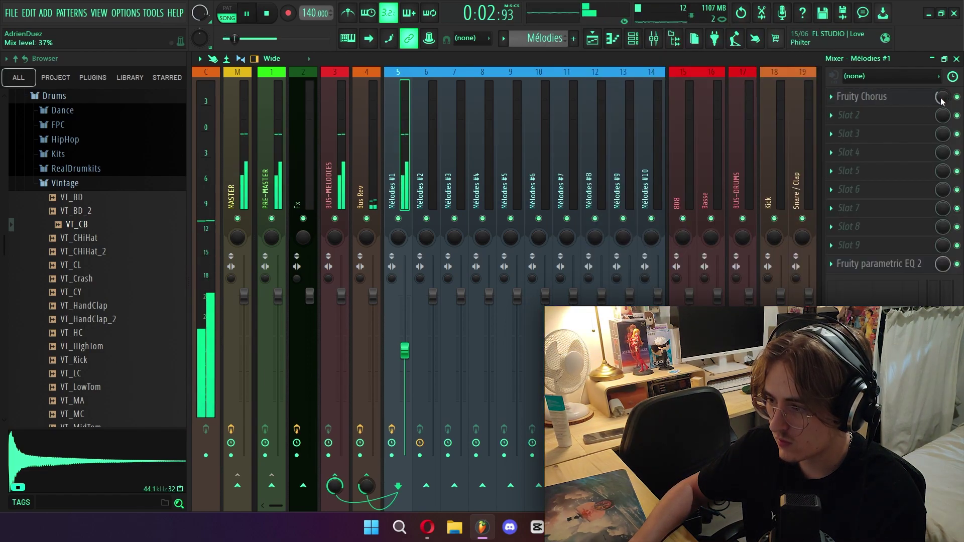
Step: Add Fruity Flangus to slot 2 of the Mélodies #1 track with the Classic preset
{"action": "left_click", "coordinate": [849, 115]}
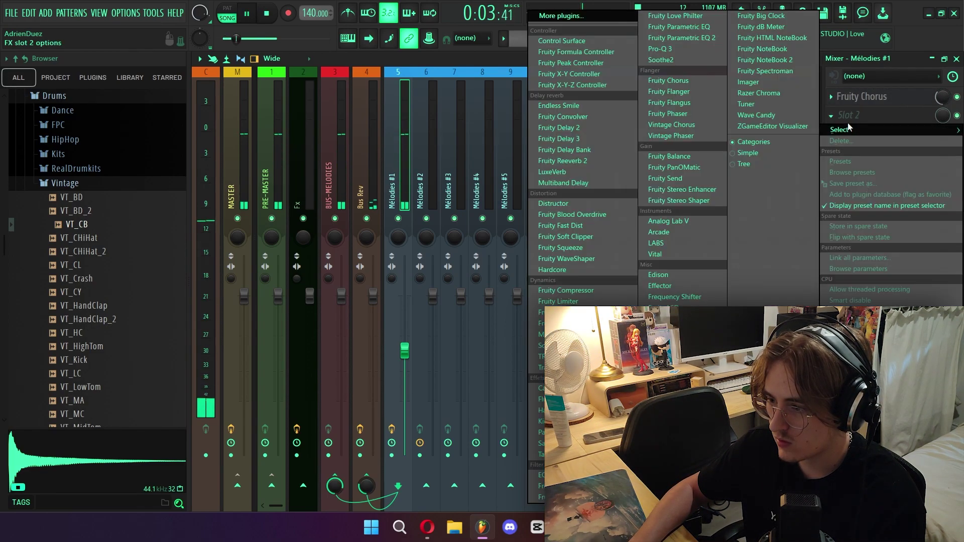
{"action": "left_click", "coordinate": [689, 106]}
{"action": "left_click", "coordinate": [475, 187]}
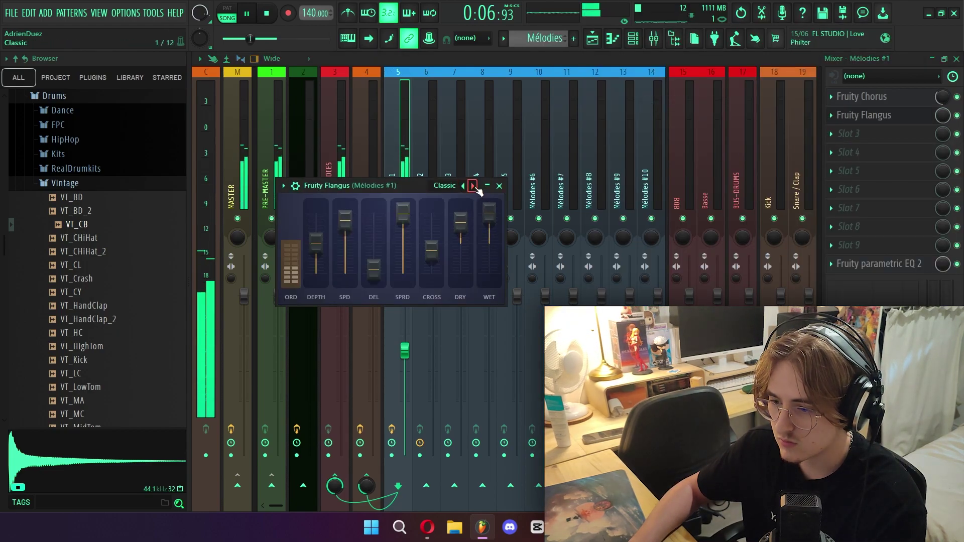
{"action": "left_click", "coordinate": [500, 186]}
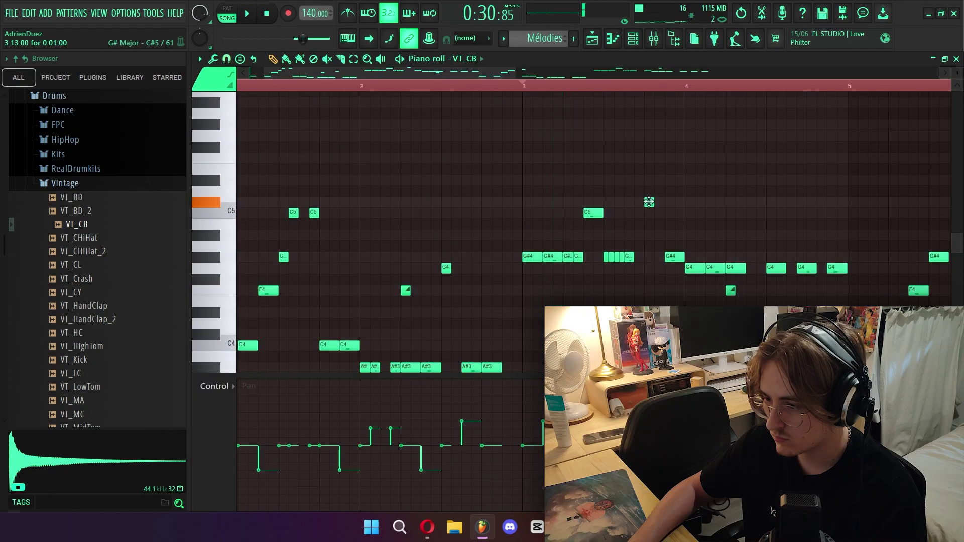
Step: Toggle playback of the VT_CB melody and place a C5 note late in bar 3
{"action": "key", "text": "space"}
{"action": "left_click", "coordinate": [650, 212]}
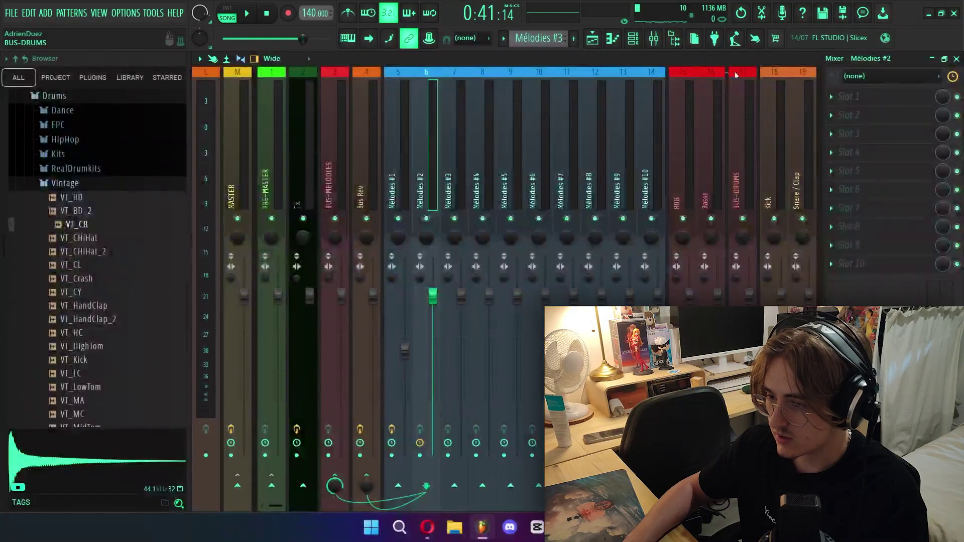
Step: Adjust the channel volume of the Mélodies #2 audio clip in the playlist, and select and consolidate the clips around bar 25
{"action": "left_click", "coordinate": [588, 40]}
{"action": "left_click", "coordinate": [578, 145]}
{"action": "scroll", "coordinate": [819, 138], "scroll_direction": "left", "scroll_amount": 3}
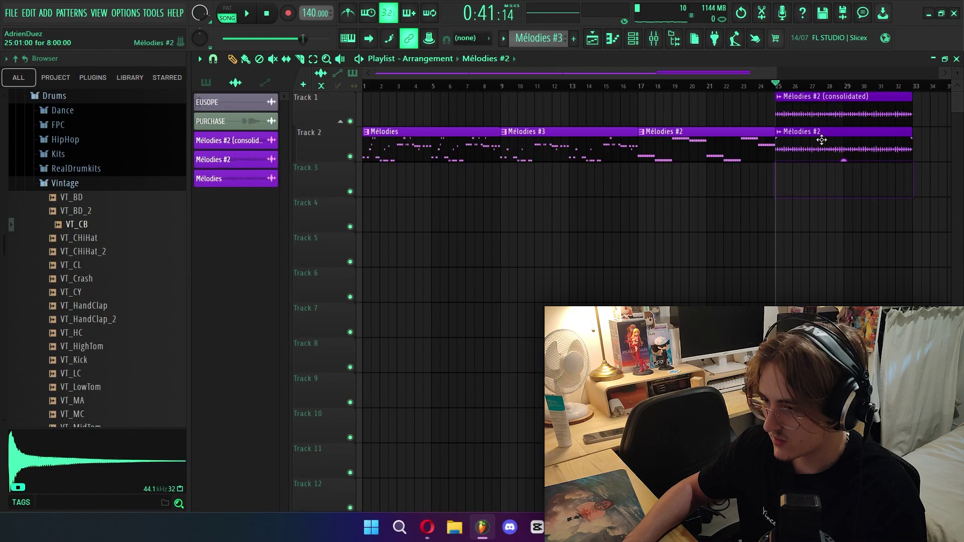
{"action": "double_click", "coordinate": [822, 139]}
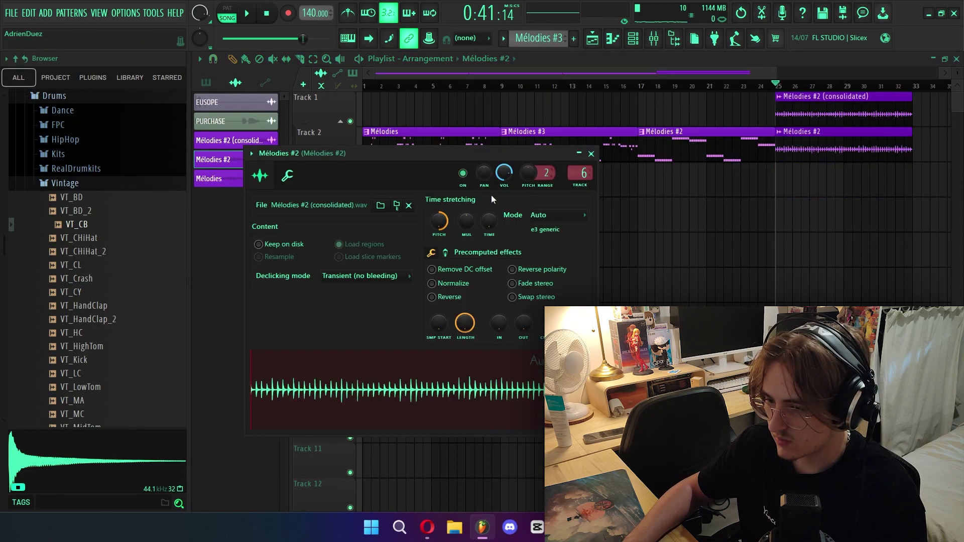
{"action": "key", "text": "space"}
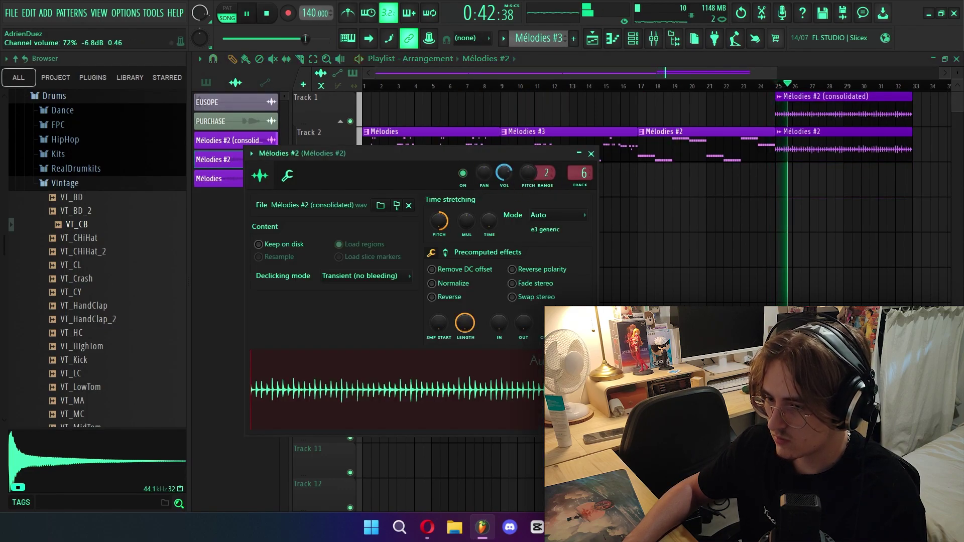
{"action": "left_click", "coordinate": [591, 154]}
{"action": "left_click_drag", "start_coordinate": [904, 93], "coordinate": [840, 198]}
{"action": "key", "text": "ctrl+alt+c"}
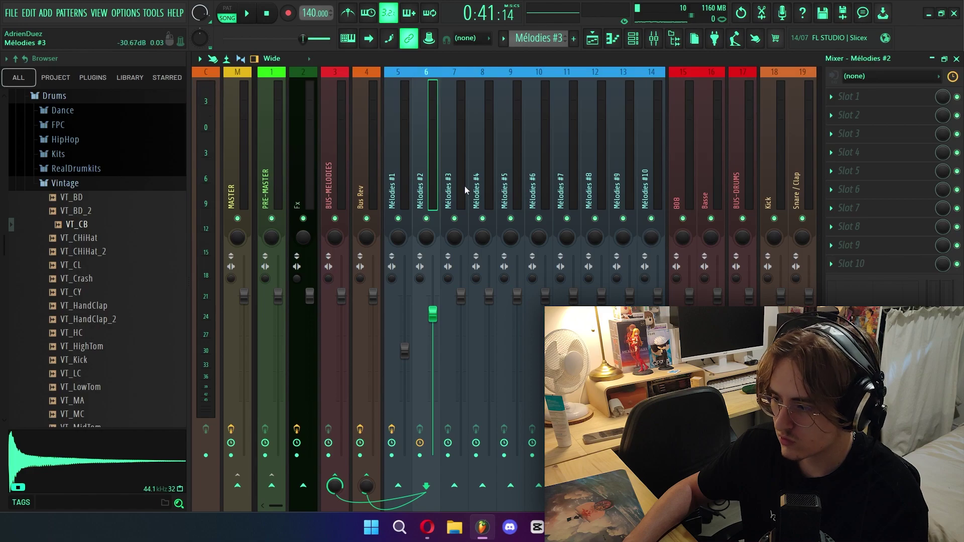
Step: Add Kickstart 2 to slot 1 of the Mélodies #2 mixer track and play the part through it
{"action": "left_click", "coordinate": [866, 113]}
{"action": "left_click", "coordinate": [879, 134]}
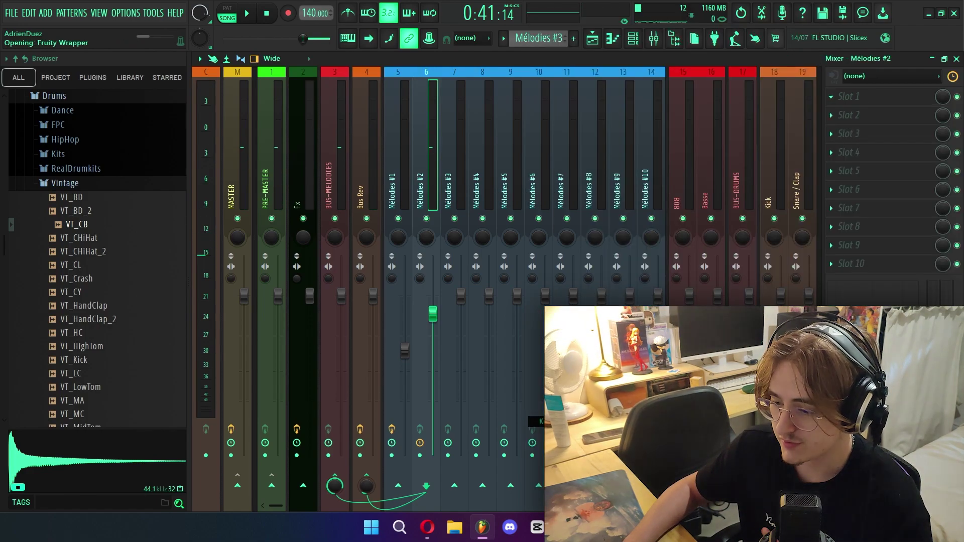
{"action": "key", "text": "space"}
{"action": "double_click", "coordinate": [496, 203]}
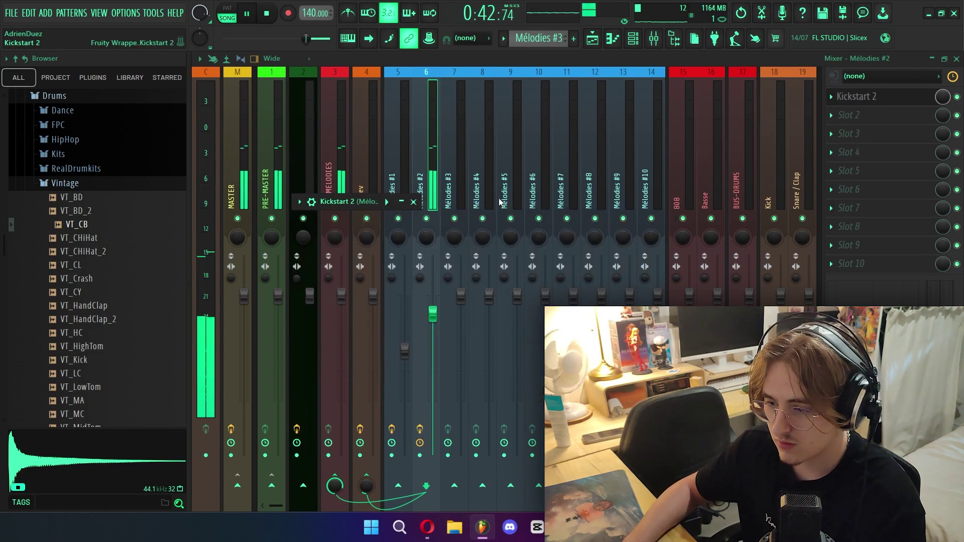
{"action": "left_click", "coordinate": [413, 202]}
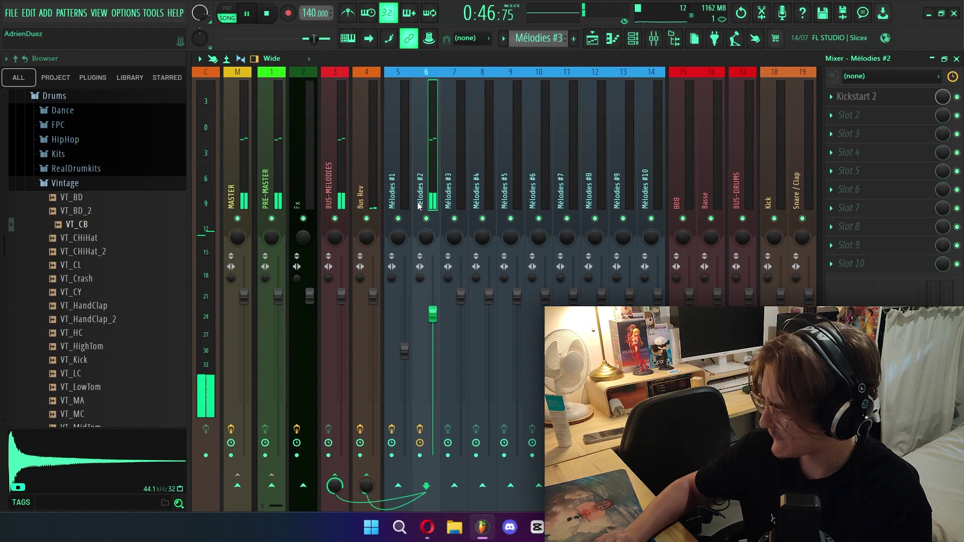
Step: Stop playback and add Fruity Parametric EQ 2 to slot 9 of the Mélodies #2 track
{"action": "key", "text": "space"}
{"action": "left_click", "coordinate": [831, 245]}
{"action": "mouse_move", "coordinate": [854, 251]}
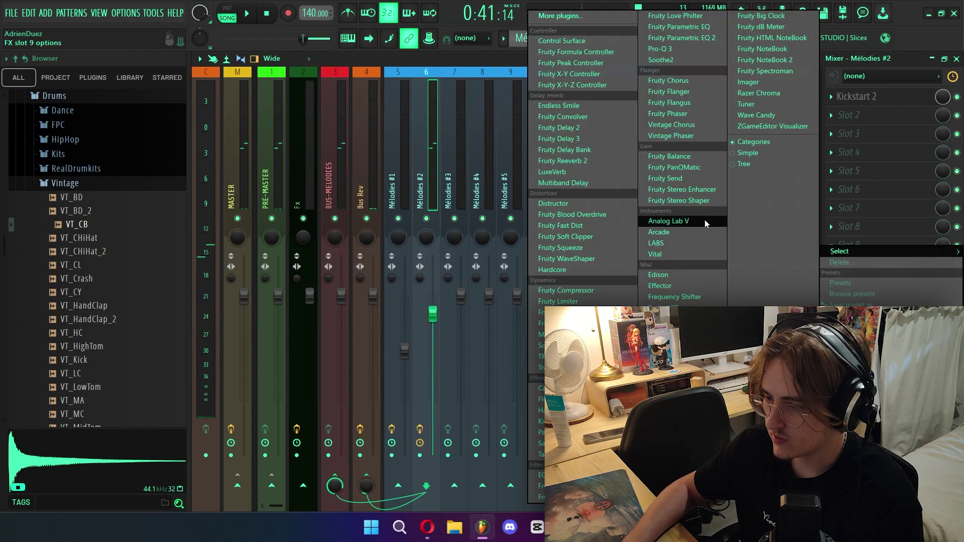
{"action": "left_click", "coordinate": [709, 39]}
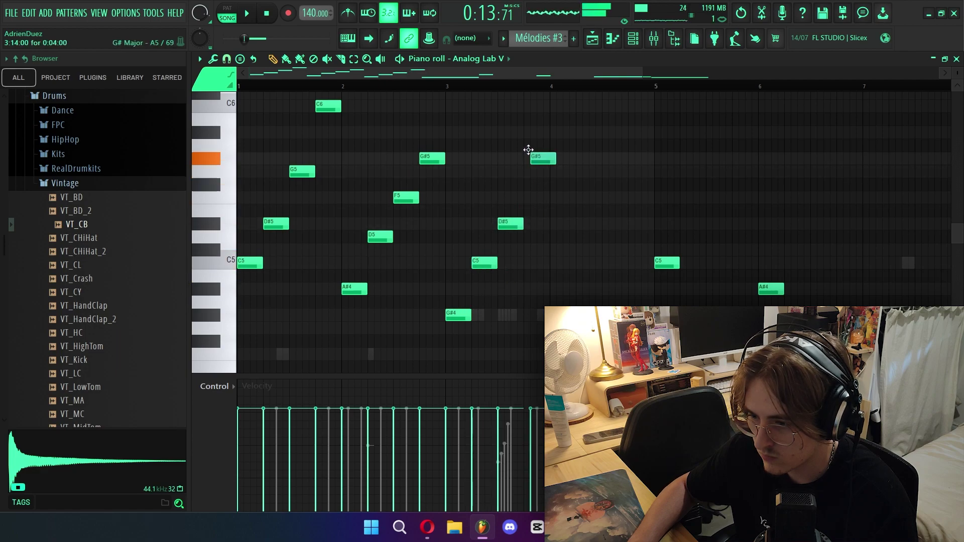
Step: Play the Analog Lab V melody and shorten the long G4 note in bar 4
{"action": "key", "text": "space"}
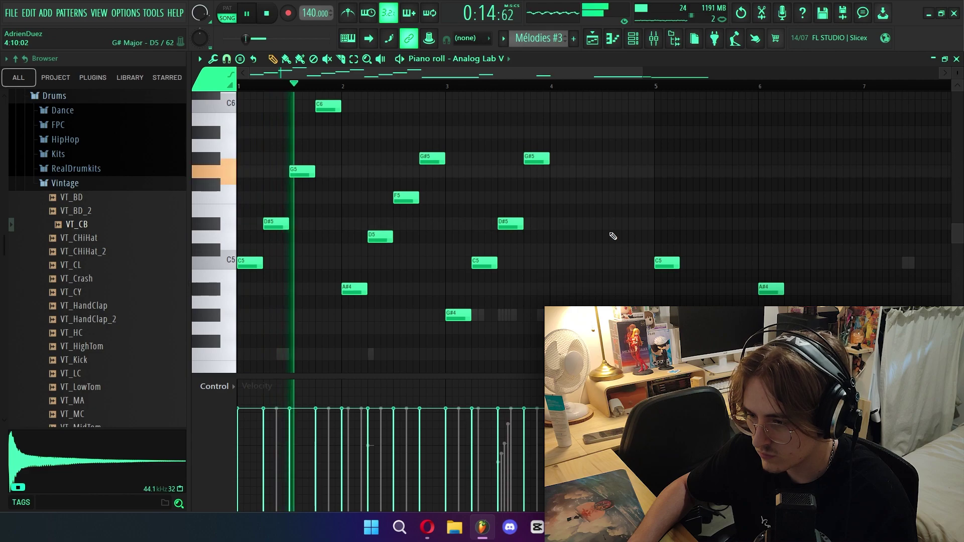
{"action": "scroll", "coordinate": [613, 237], "scroll_direction": "down", "scroll_amount": 1}
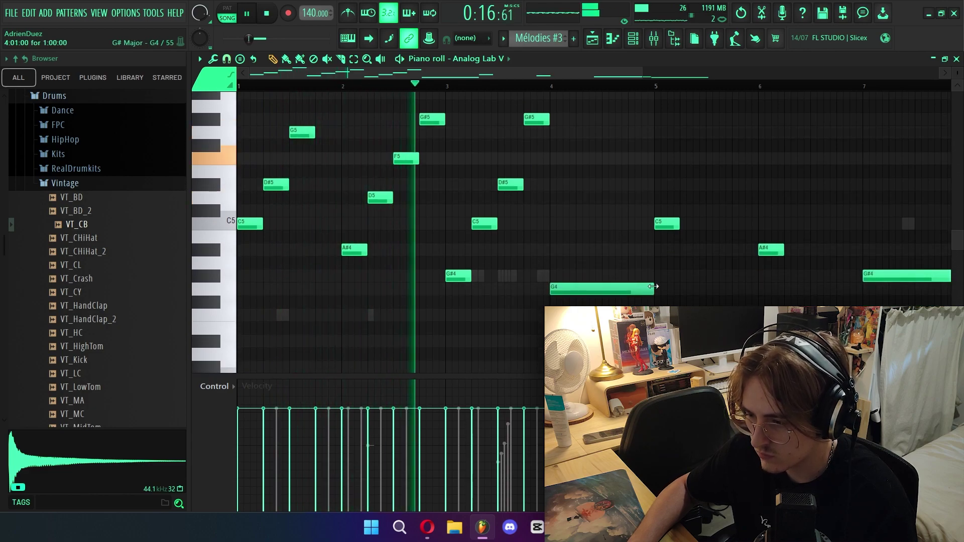
{"action": "left_click_drag", "start_coordinate": [648, 286], "coordinate": [569, 286]}
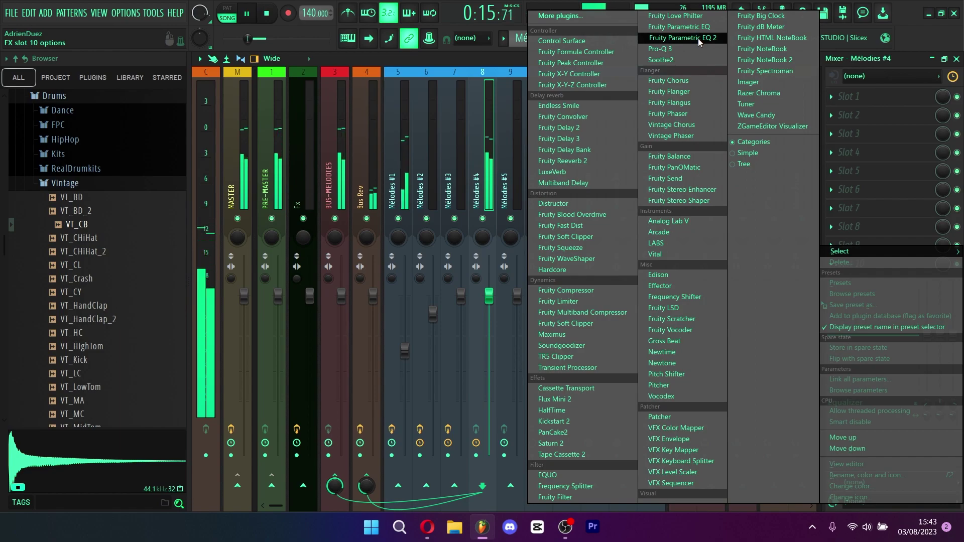
Step: Add Fruity Parametric EQ 2 and, in slot 1, Tape Cassette 2 to the Mélodies #4 track, adjusting the cassette's settings
{"action": "left_click", "coordinate": [698, 38]}
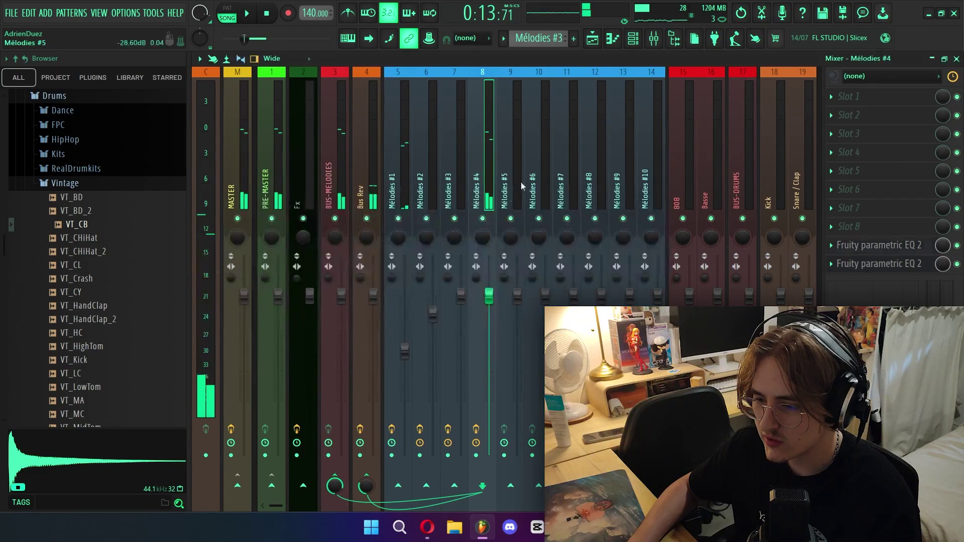
{"action": "left_click", "coordinate": [854, 96]}
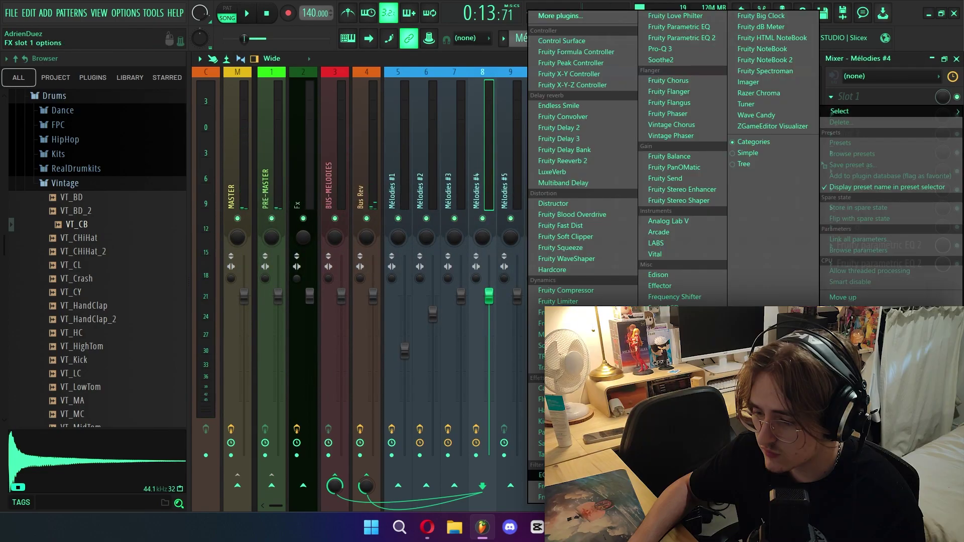
{"action": "left_click", "coordinate": [572, 454]}
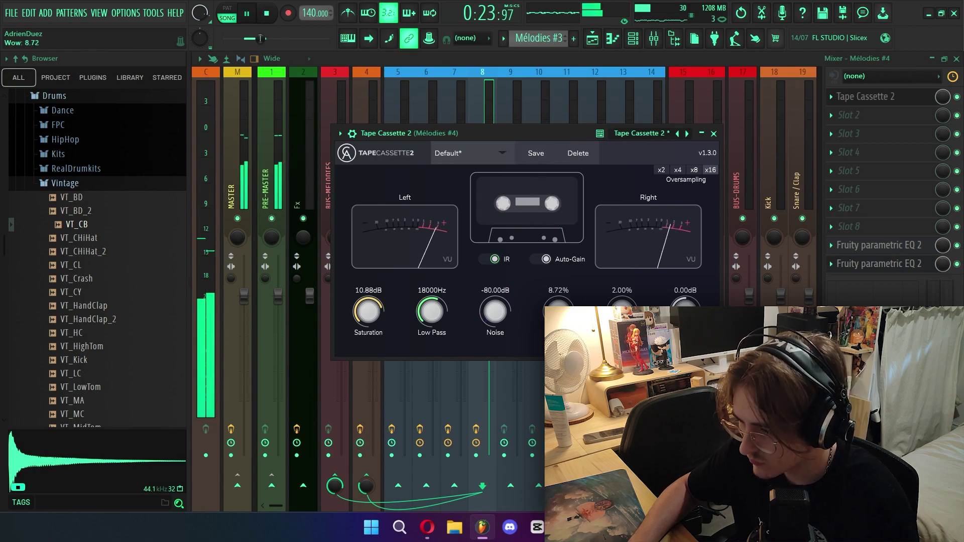
{"action": "scroll", "coordinate": [613, 279], "scroll_direction": "down", "scroll_amount": 5}
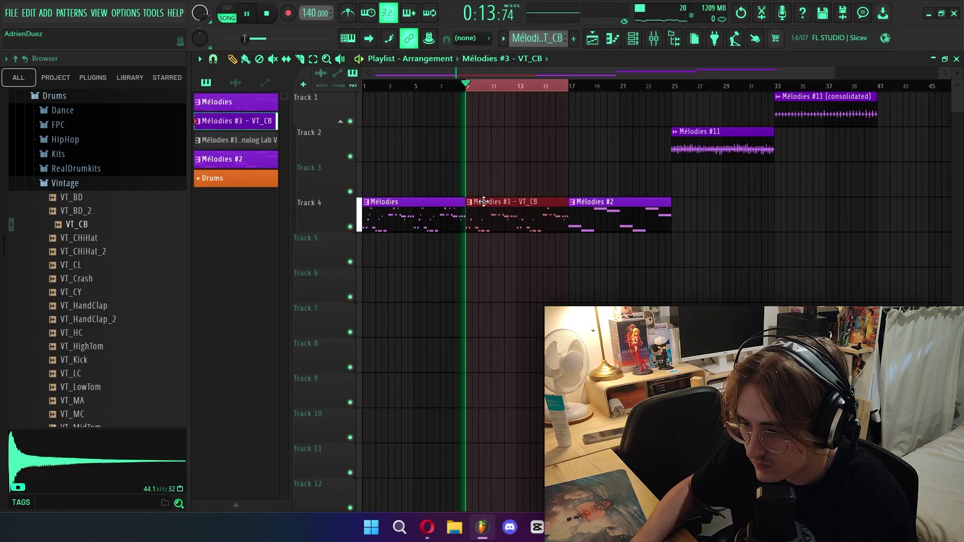
Step: Place the Mélodies #3 - Analog Lab V pattern on Track 5 at bar 9, below the VT_CB pattern, and listen to both
{"action": "left_click_drag", "start_coordinate": [238, 142], "coordinate": [467, 251]}
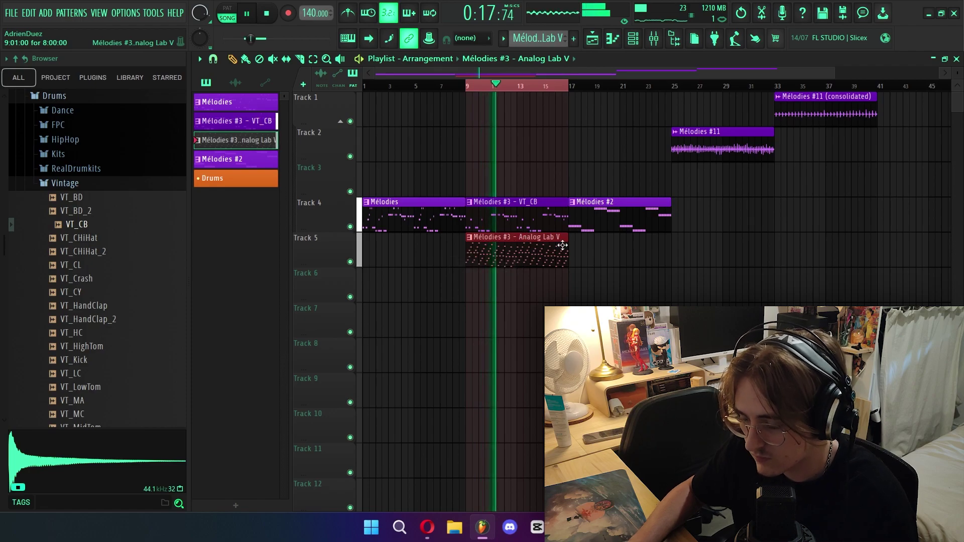
{"action": "key", "text": "space"}
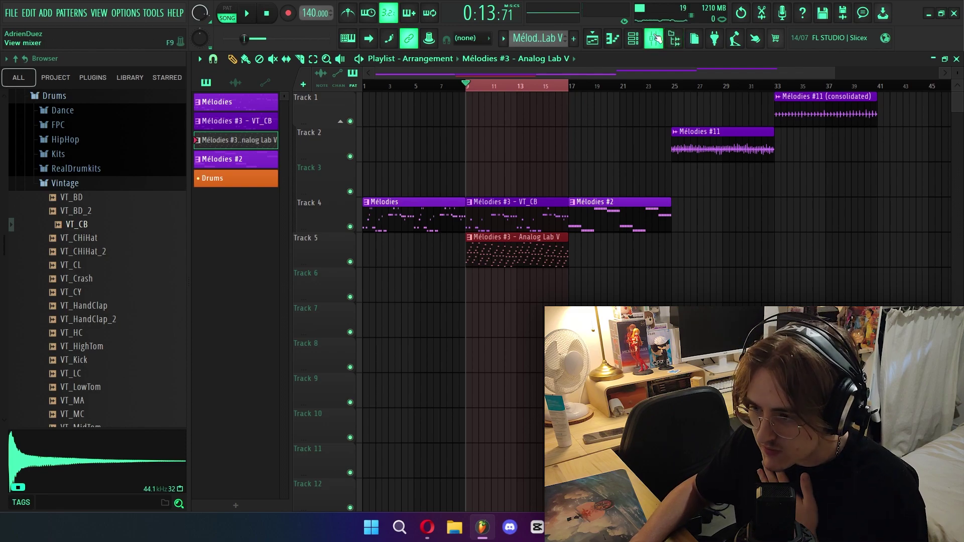
Step: Load HalfTime and Saturn 2 with Warm Tape on the Mélodies #5 mixer track
{"action": "left_click", "coordinate": [657, 38]}
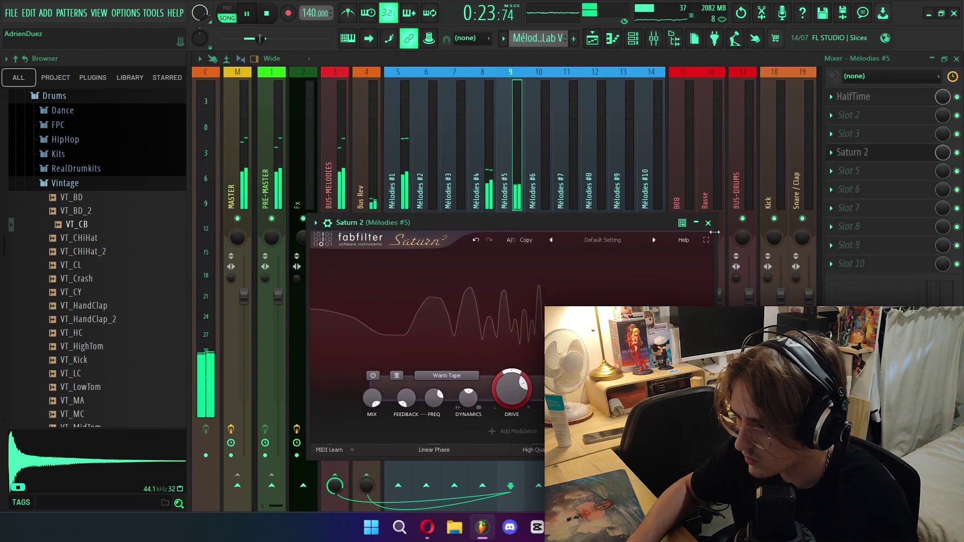
{"action": "left_click", "coordinate": [709, 223]}
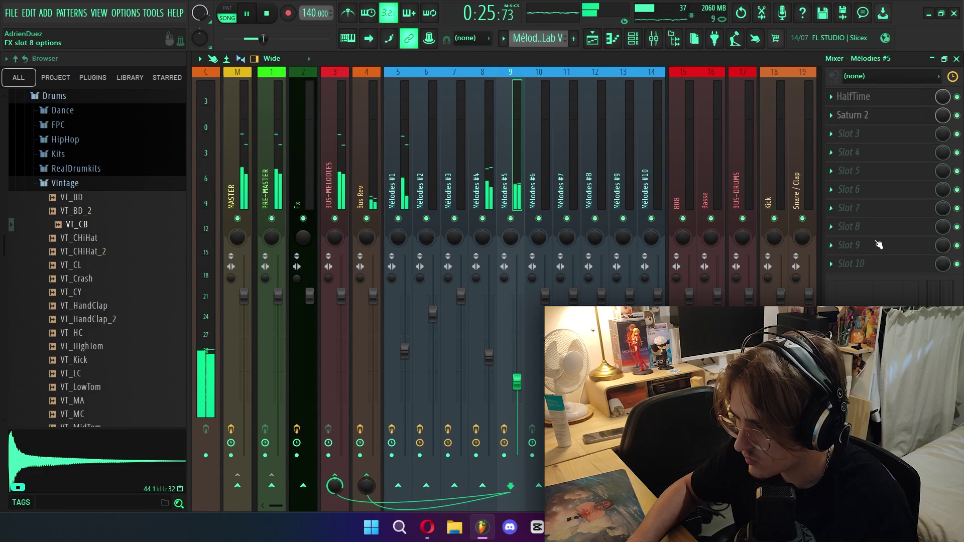
Step: Add Pro-Q 3 to slot 10 of the Mélodies #5 track with a low cut at about 212 Hz, and shape its high end
{"action": "left_click", "coordinate": [836, 264]}
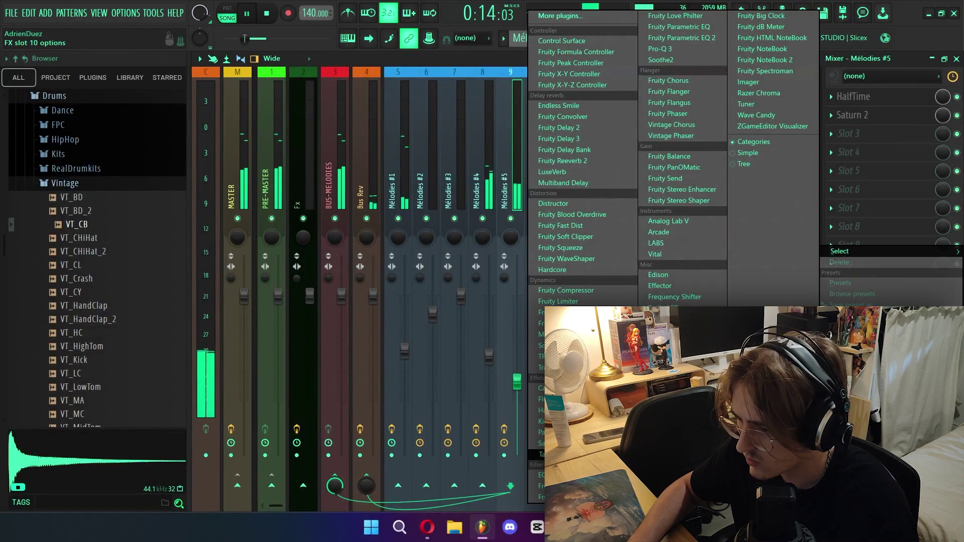
{"action": "left_click", "coordinate": [683, 49]}
{"action": "left_click_drag", "start_coordinate": [289, 295], "coordinate": [447, 294]}
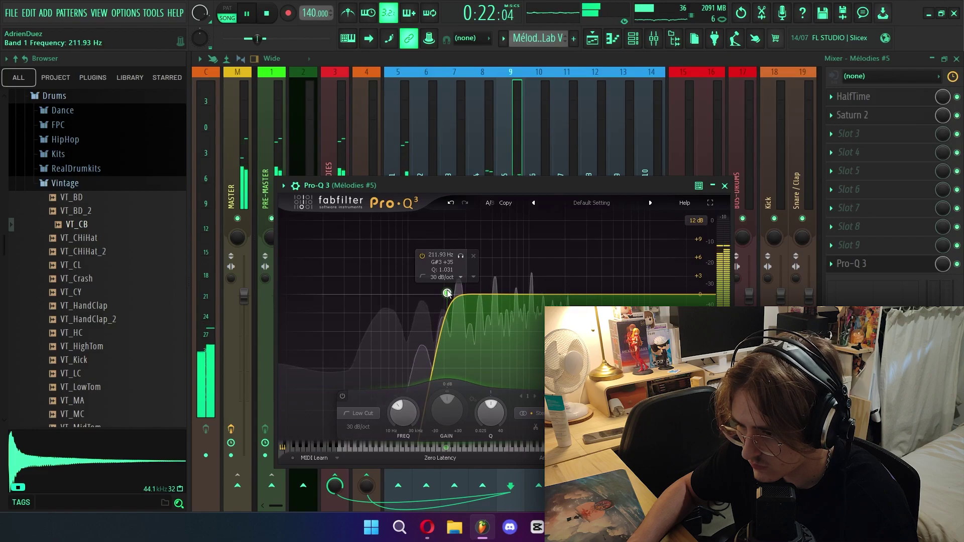
{"action": "left_click_drag", "start_coordinate": [666, 294], "coordinate": [612, 284]}
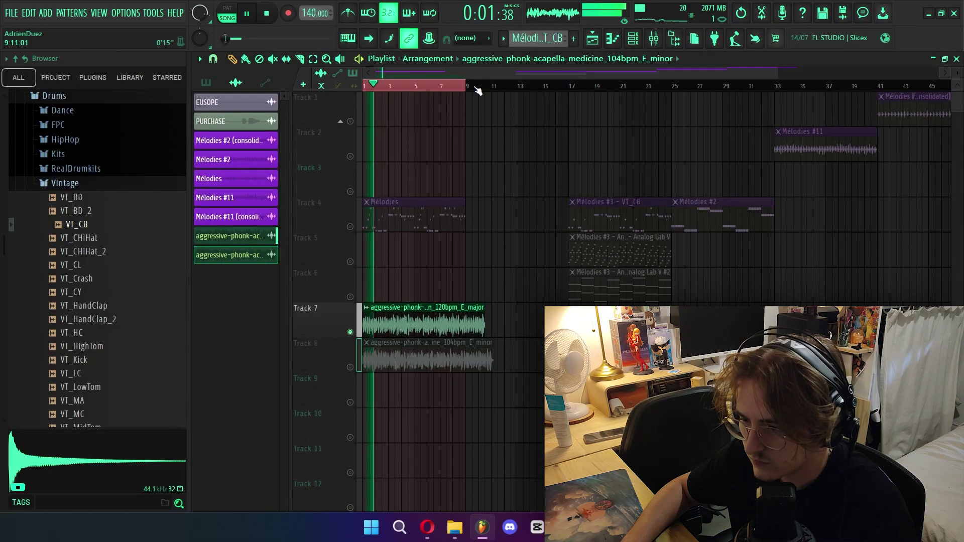
Step: Extend the playlist time selection to the end of the 120 bpm aggressive-phonk acapella on Track 7 and open the clip's settings
{"action": "left_click_drag", "start_coordinate": [477, 90], "coordinate": [488, 98]}
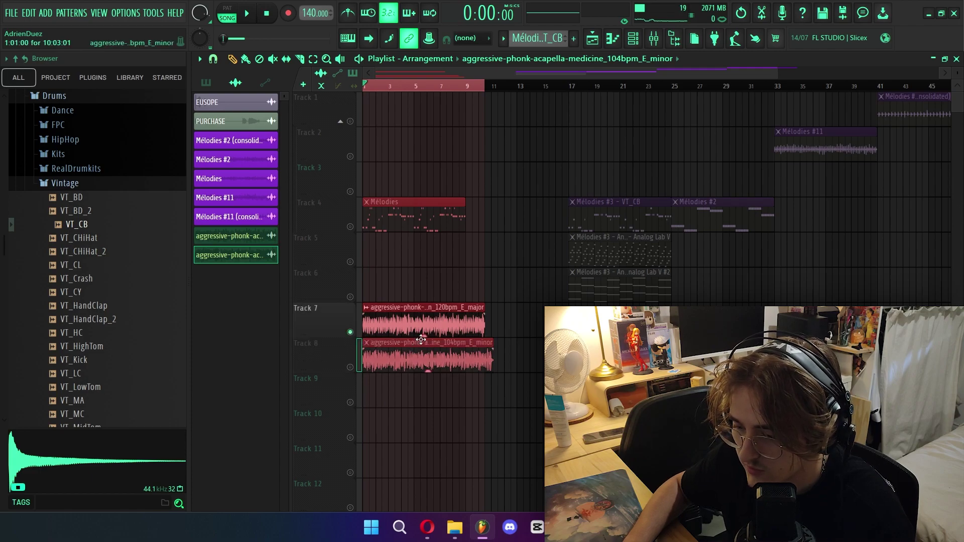
{"action": "double_click", "coordinate": [433, 319]}
{"action": "left_click_drag", "start_coordinate": [542, 200], "coordinate": [773, 173]}
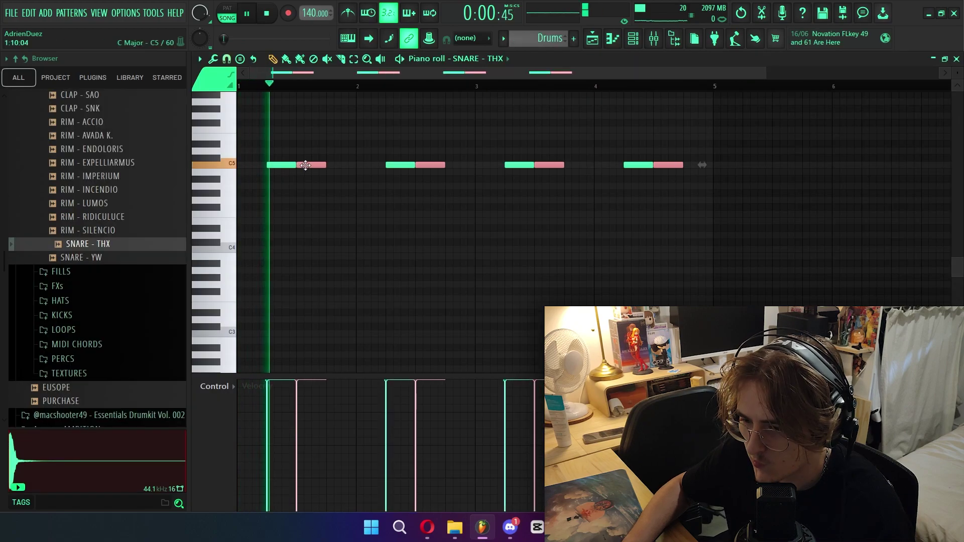
Step: Select the SNARE - THX notes in the Drums pattern and duplicate them along the pattern
{"action": "scroll", "coordinate": [505, 87], "scroll_direction": "down", "scroll_amount": 1}
{"action": "left_click_drag", "start_coordinate": [652, 181], "coordinate": [97, 145]}
{"action": "key", "text": "ctrl+b"}
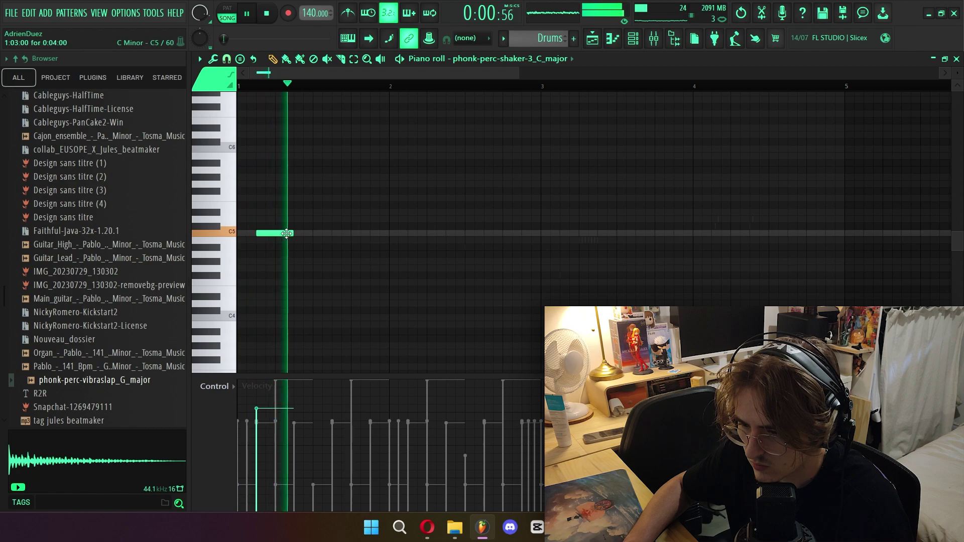
Step: Add a second C5 shaker note late in bar 1 and duplicate the shaker rhythm seven times along the Drums pattern
{"action": "left_click", "coordinate": [351, 234]}
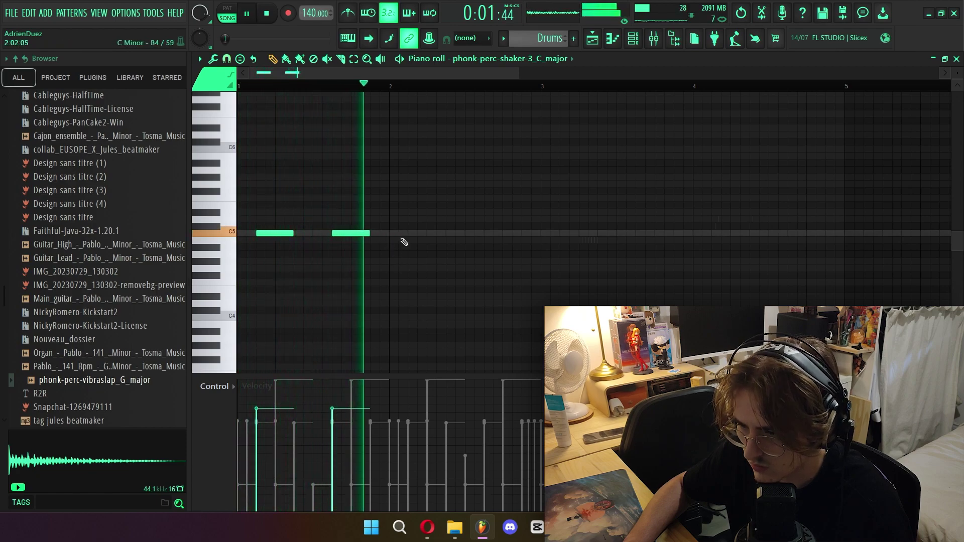
{"action": "key", "text": "ctrl+b"}
{"action": "key", "text": "ctrl+b"}
{"action": "key", "text": "ctrl+b"}
{"action": "key", "text": "ctrl+b"}
{"action": "key", "text": "ctrl+b"}
{"action": "key", "text": "ctrl+b"}
{"action": "key", "text": "ctrl+b"}
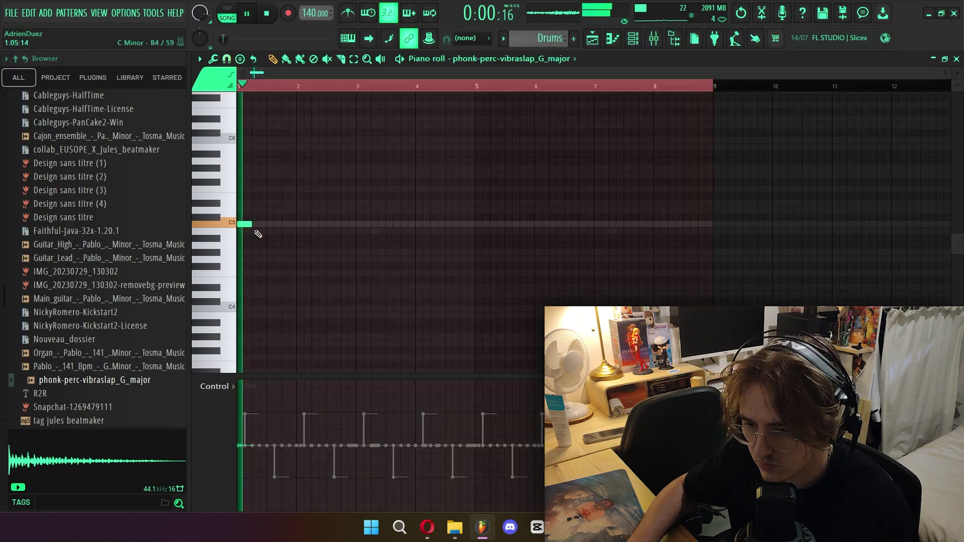
Step: Place a C5 vibraslap hit at the start of bar 5, stop playback and switch to the playlist
{"action": "left_click", "coordinate": [483, 224]}
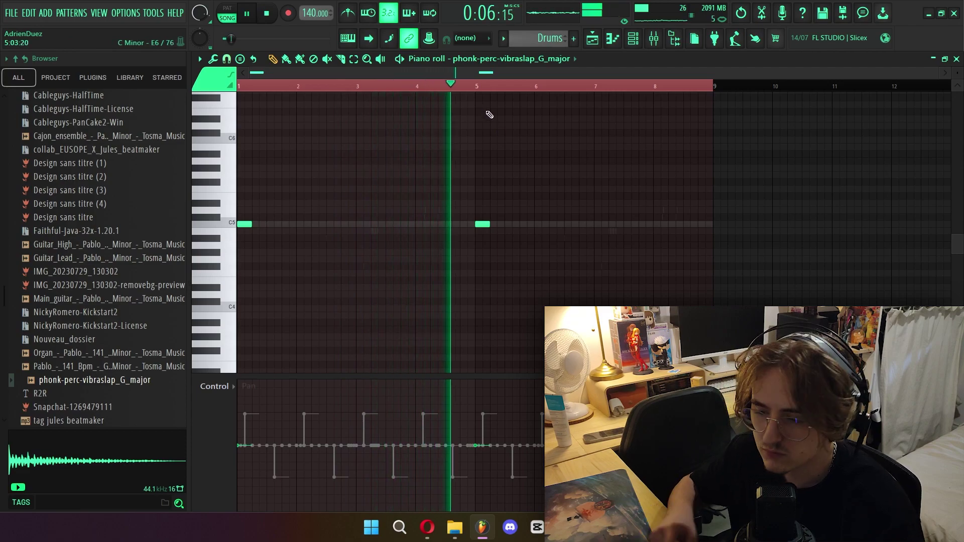
{"action": "key", "text": "space"}
{"action": "left_click", "coordinate": [594, 40]}
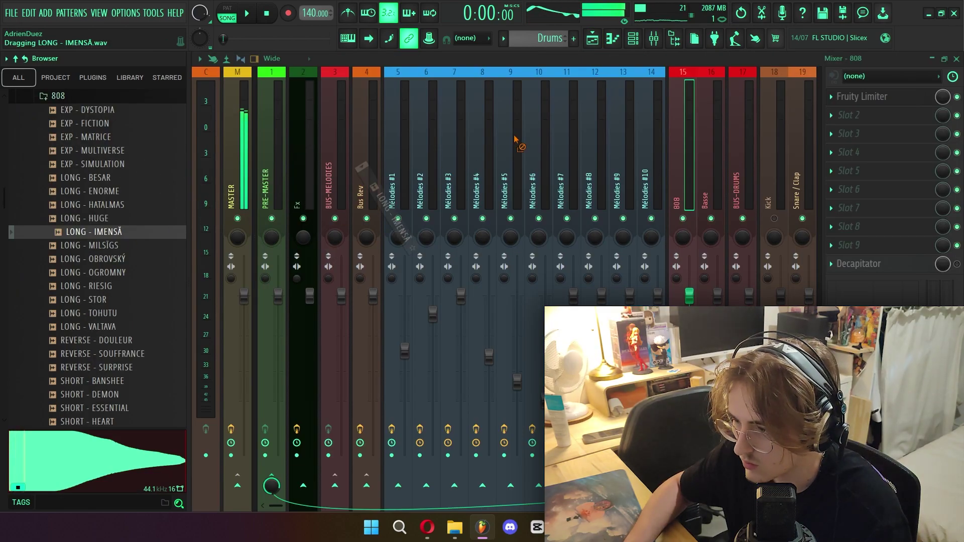
Step: Load the LONG - IMENSĂ 808 sample into the Drums pattern and place a G5 note in bar 4 of its piano roll
{"action": "left_click_drag", "start_coordinate": [516, 141], "coordinate": [622, 231]}
{"action": "key", "text": "F7"}
{"action": "key", "text": "space"}
{"action": "right_click", "coordinate": [577, 157]}
{"action": "left_click", "coordinate": [574, 160]}
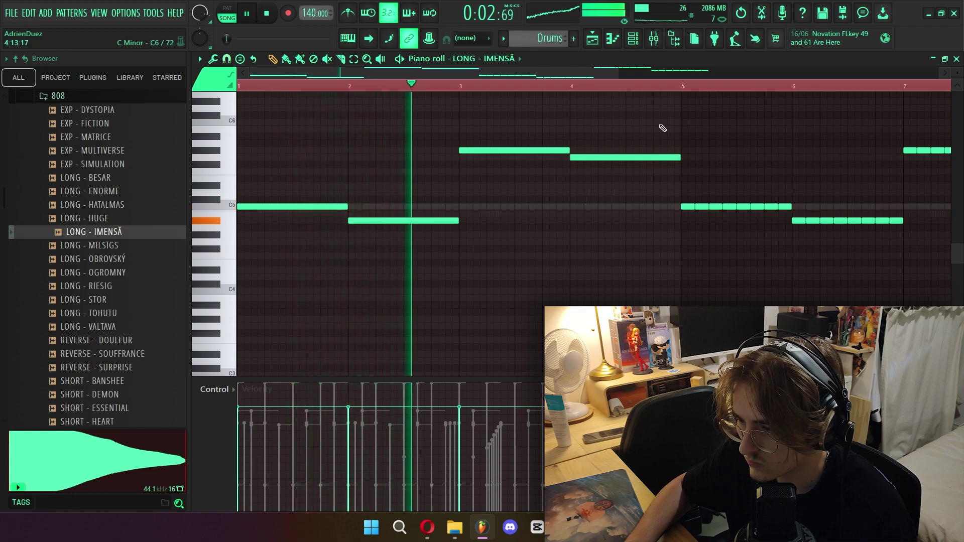
Step: Replace the short repeated 808 notes in bar 5 with one full-bar C5 note and switch through the mixer to the playlist
{"action": "scroll", "coordinate": [668, 88], "scroll_direction": "down", "scroll_amount": 3}
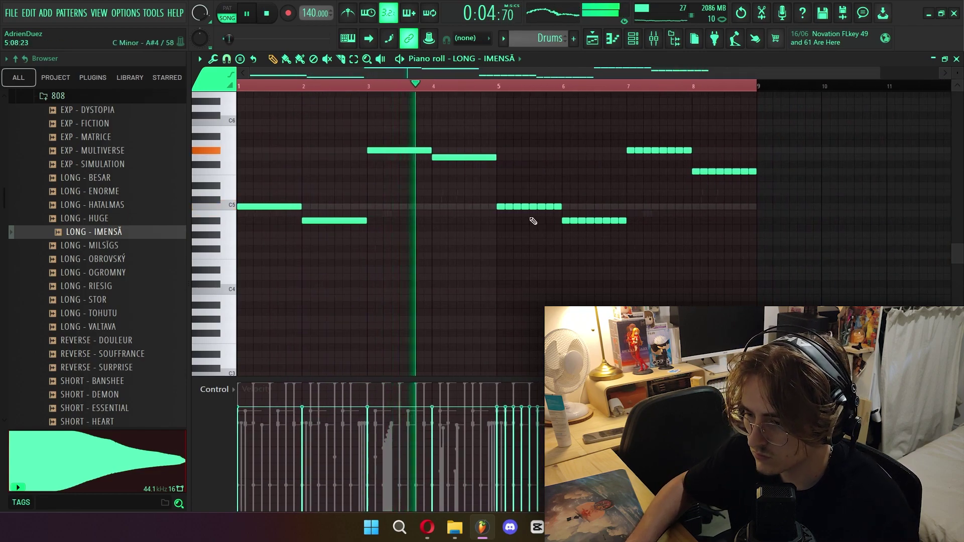
{"action": "right_click", "coordinate": [510, 207]}
{"action": "left_click", "coordinate": [501, 206]}
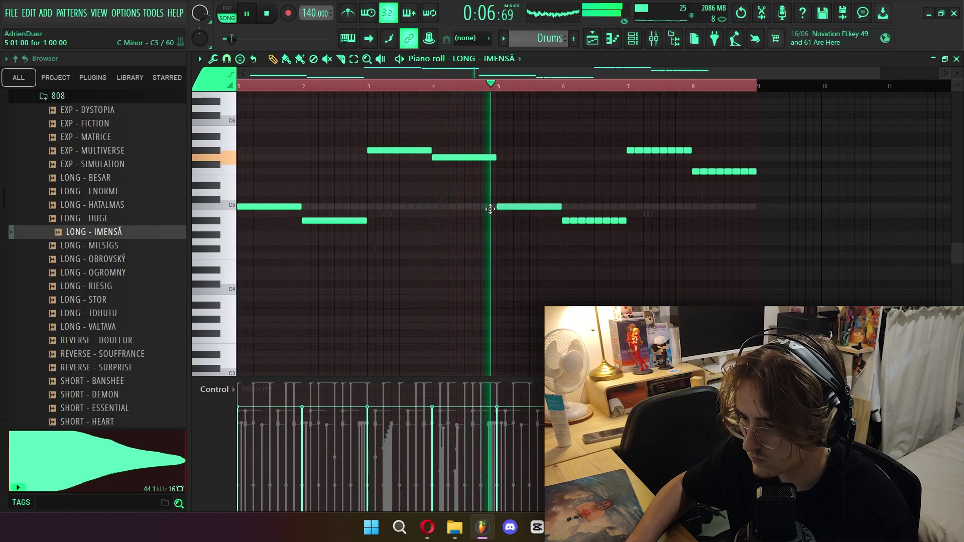
{"action": "key", "text": "F9"}
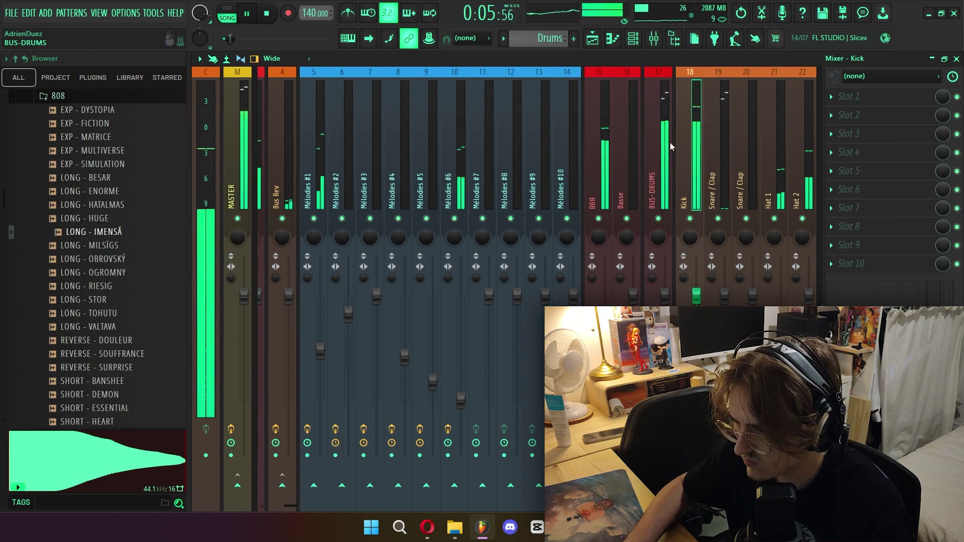
{"action": "key", "text": "F5"}
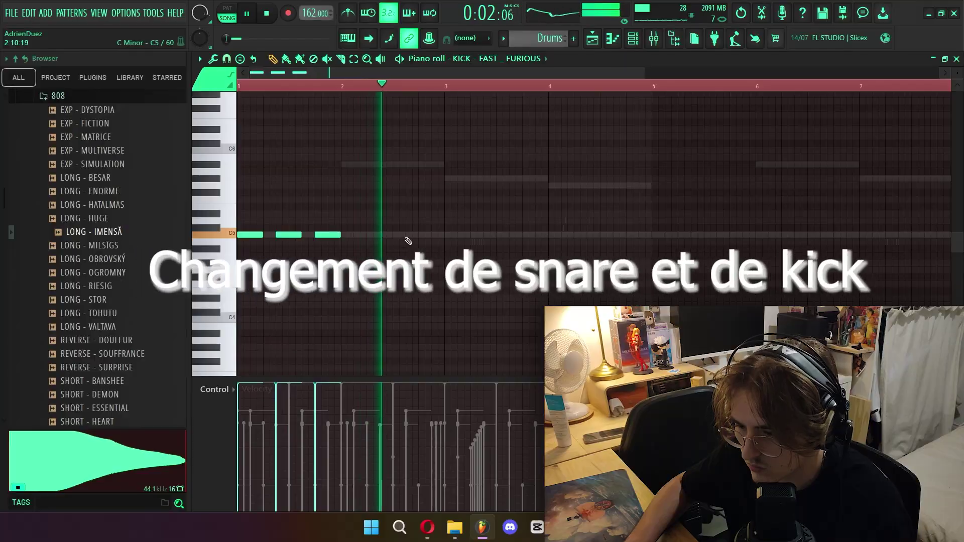
Step: Place C5 notes across bars 2 to 4 of the KICK - FAST _ FURIOUS piano roll and audition the rhythm
{"action": "left_click", "coordinate": [377, 236]}
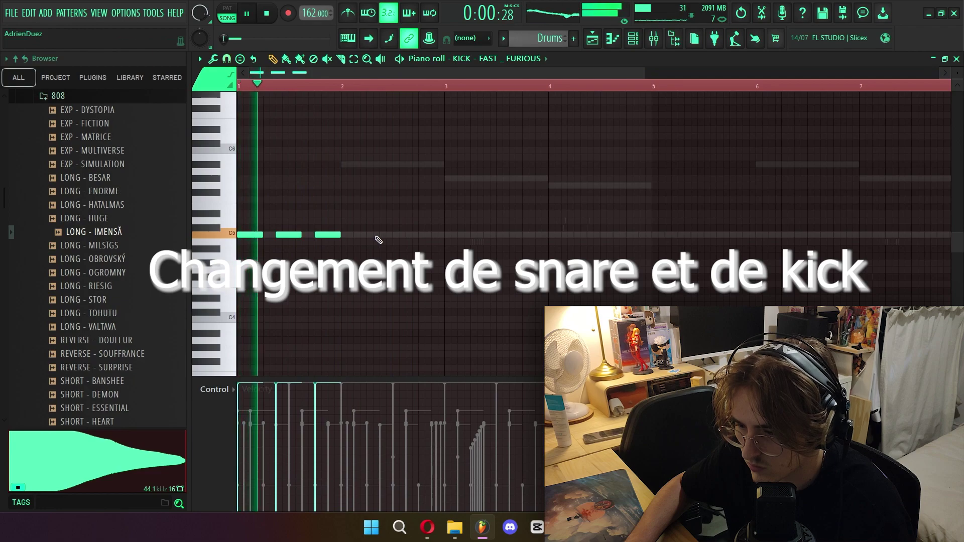
{"action": "left_click", "coordinate": [428, 235]}
{"action": "left_click", "coordinate": [450, 235]}
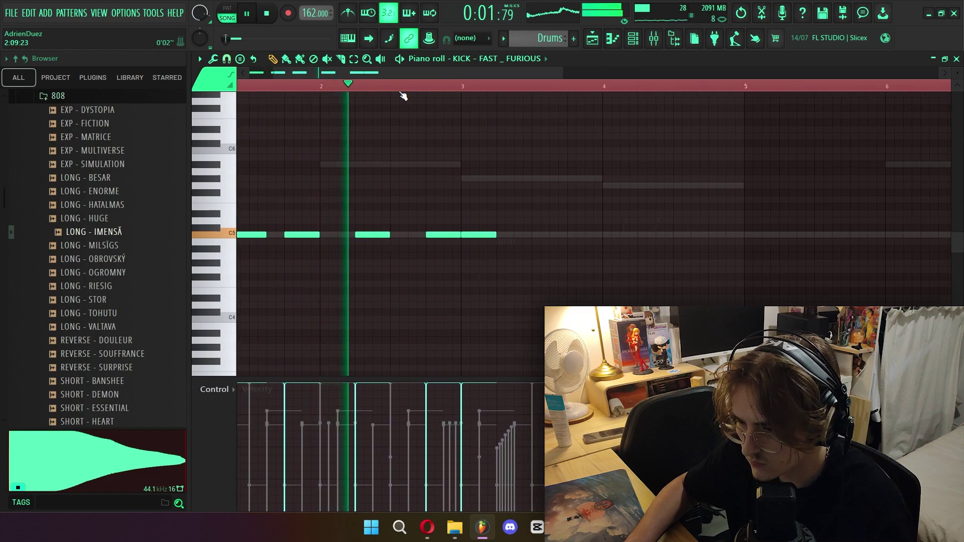
{"action": "left_click", "coordinate": [496, 235]}
{"action": "left_click", "coordinate": [535, 235]}
{"action": "left_click", "coordinate": [561, 235]}
{"action": "left_click", "coordinate": [586, 235]}
{"action": "key", "text": "space"}
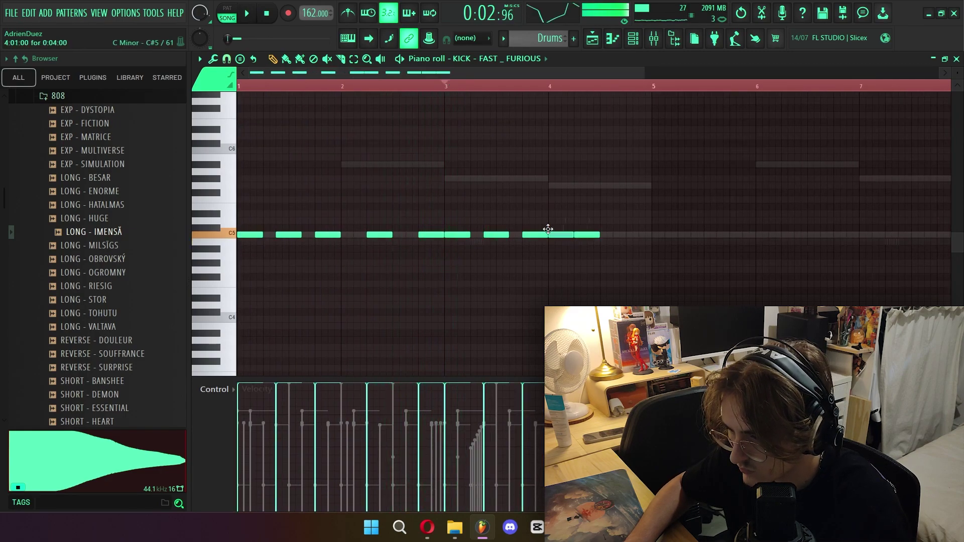
{"action": "key", "text": "space"}
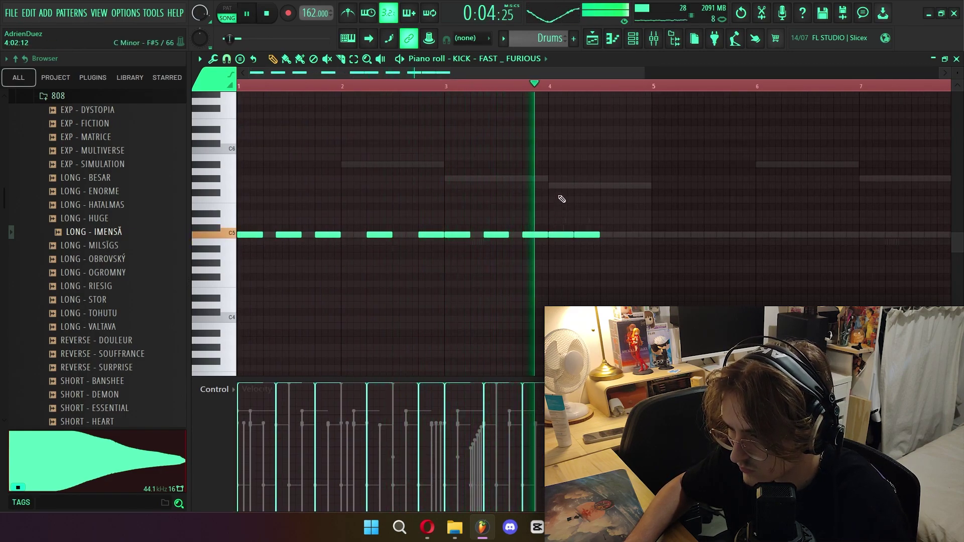
{"action": "key", "text": "space"}
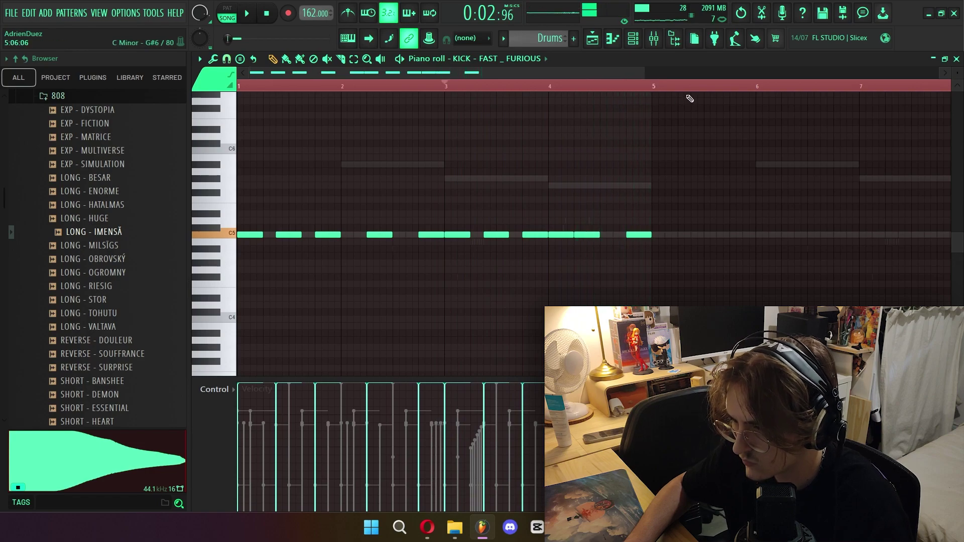
Step: Select all kick notes, duplicate the four-bar rhythm into bars 5 to 8 and switch to the playlist
{"action": "scroll", "coordinate": [689, 97], "scroll_direction": "down", "scroll_amount": 3}
{"action": "scroll", "coordinate": [710, 92], "scroll_direction": "down", "scroll_amount": 2}
{"action": "key", "text": "ctrl+a"}
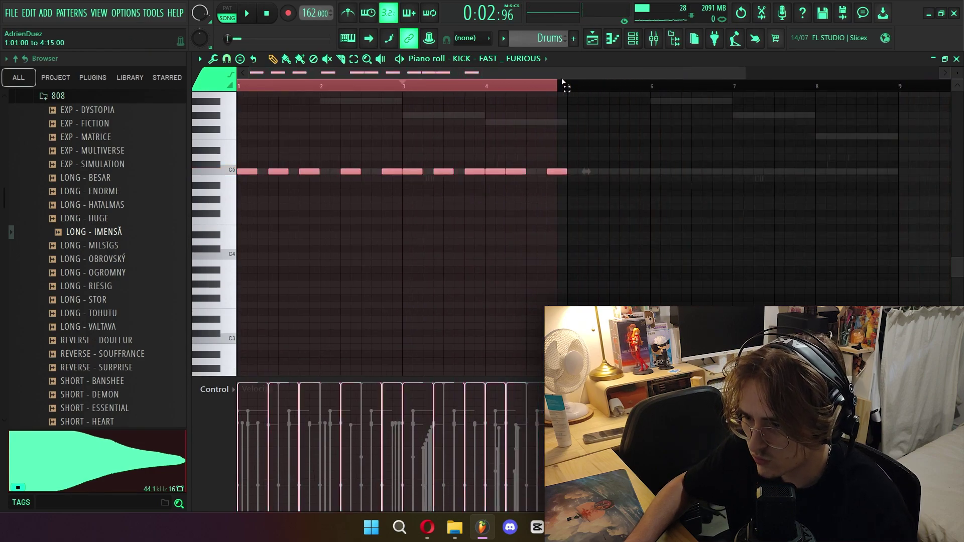
{"action": "key", "text": "ctrl+b"}
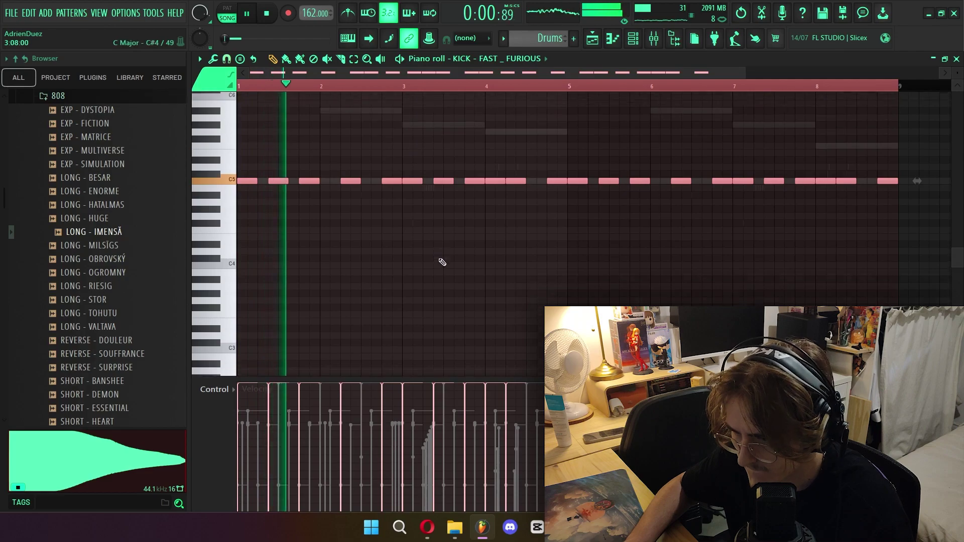
{"action": "key", "text": "F5"}
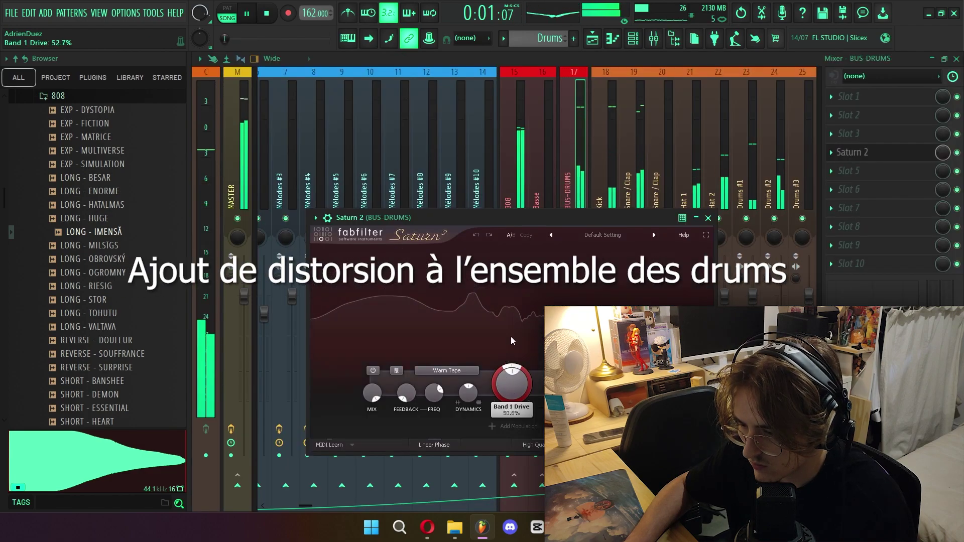
Step: Adjust the Drive of Saturn 2 on BUS-DRUMS, close the plugin, stop playback and close the mixer
{"action": "left_click_drag", "start_coordinate": [523, 308], "coordinate": [526, 337]}
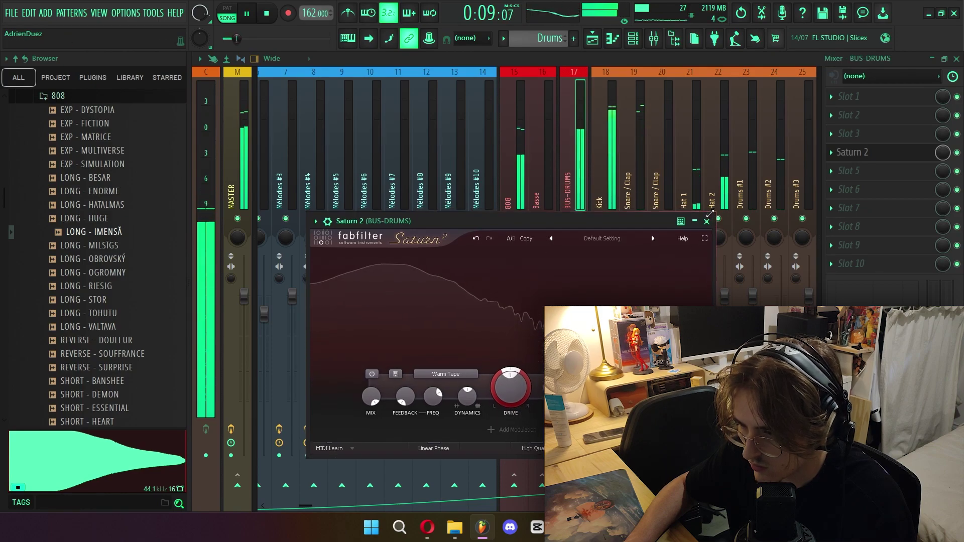
{"action": "left_click", "coordinate": [708, 221]}
{"action": "key", "text": "space"}
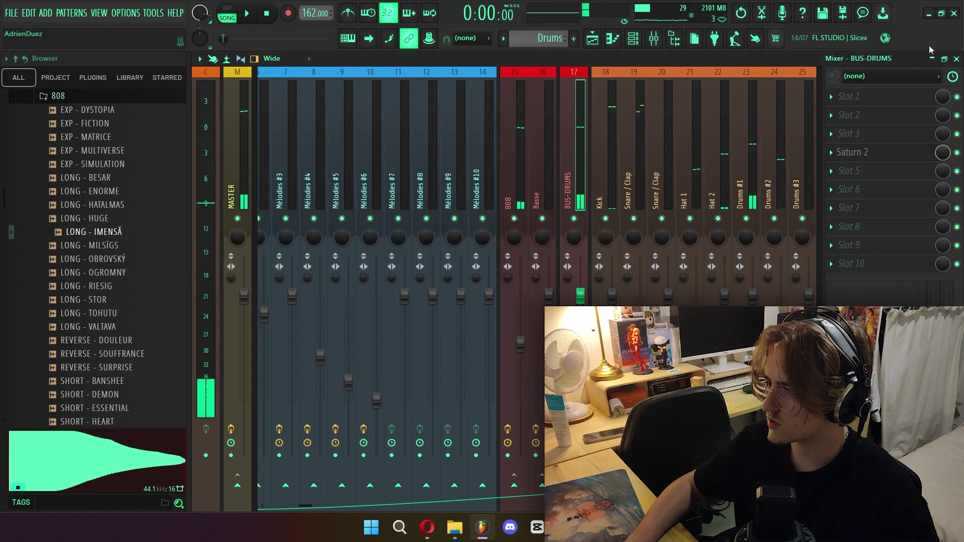
{"action": "left_click", "coordinate": [957, 58]}
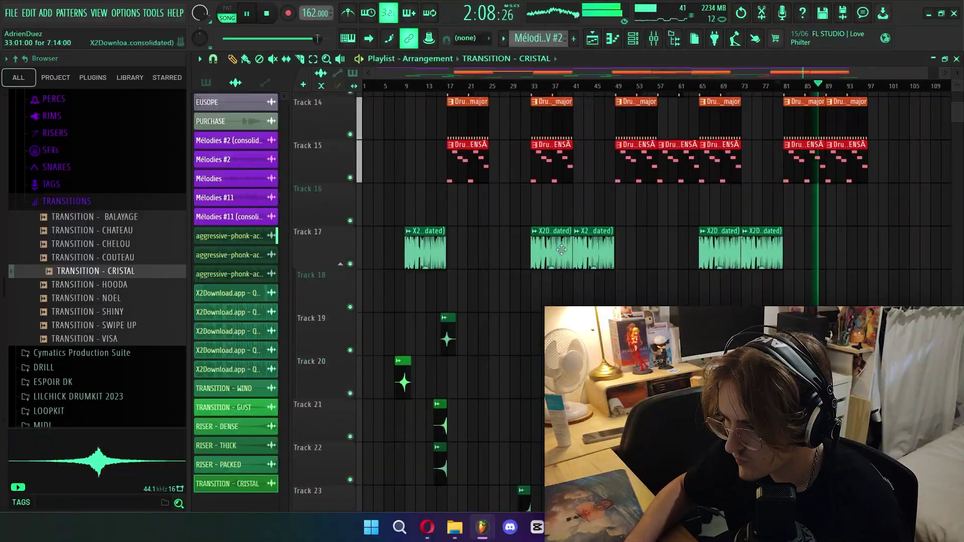
Step: Shrink the playlist's track height and set the playback position to bar 9
{"action": "key", "text": "F9"}
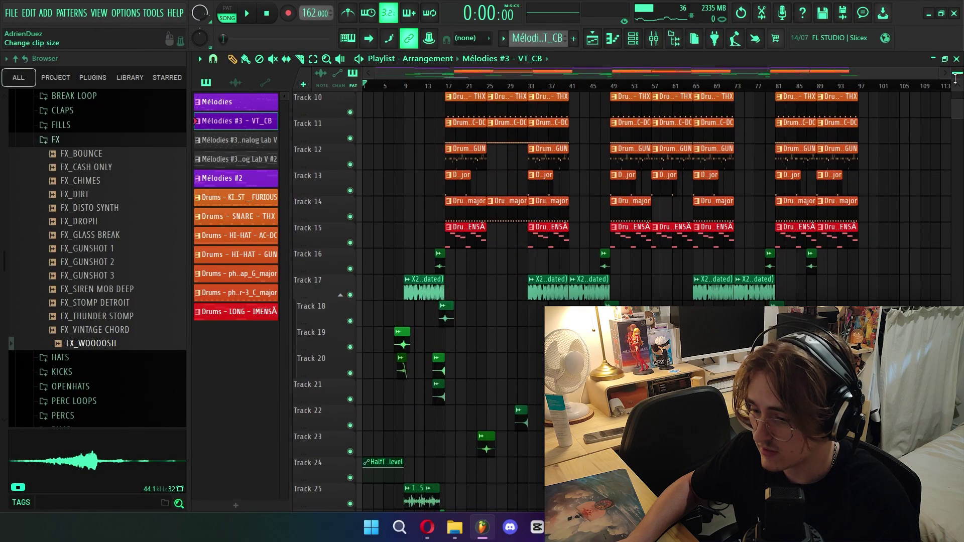
{"action": "left_click_drag", "start_coordinate": [956, 78], "coordinate": [773, 196]}
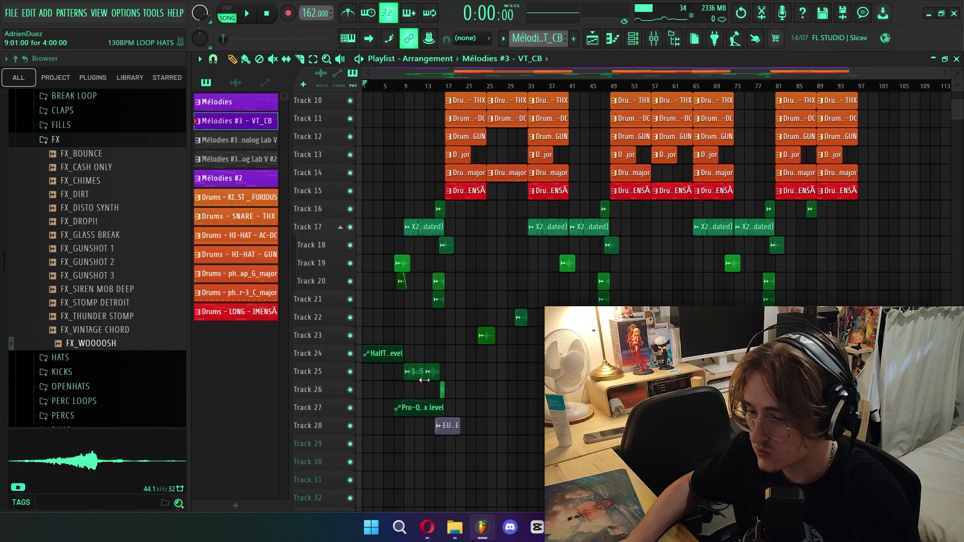
{"action": "left_click", "coordinate": [397, 86]}
{"action": "scroll", "coordinate": [396, 86], "scroll_direction": "up", "scroll_amount": 3}
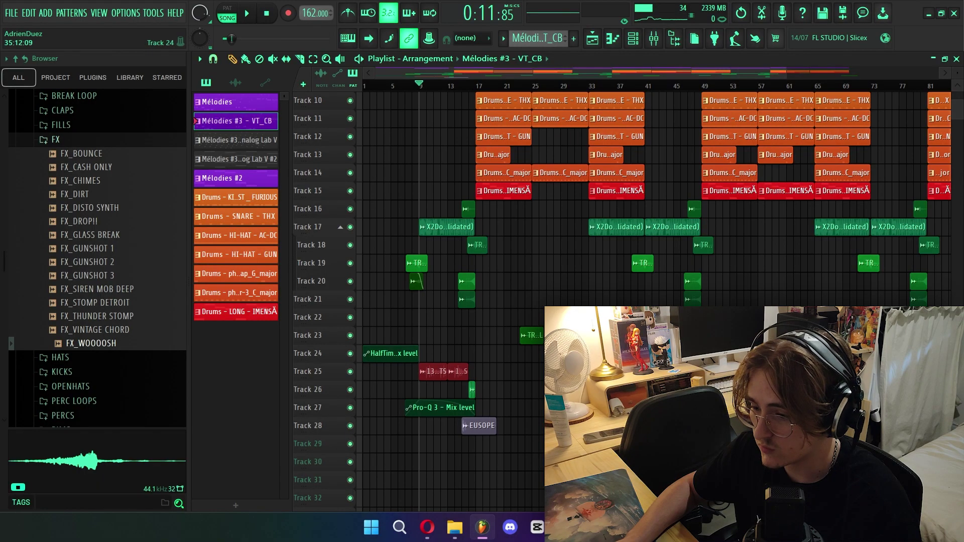
Step: Move the second EUSOPE clip on Track 28 earlier, to about bar 47, ahead of the second drop
{"action": "scroll", "coordinate": [458, 89], "scroll_direction": "up", "scroll_amount": 4}
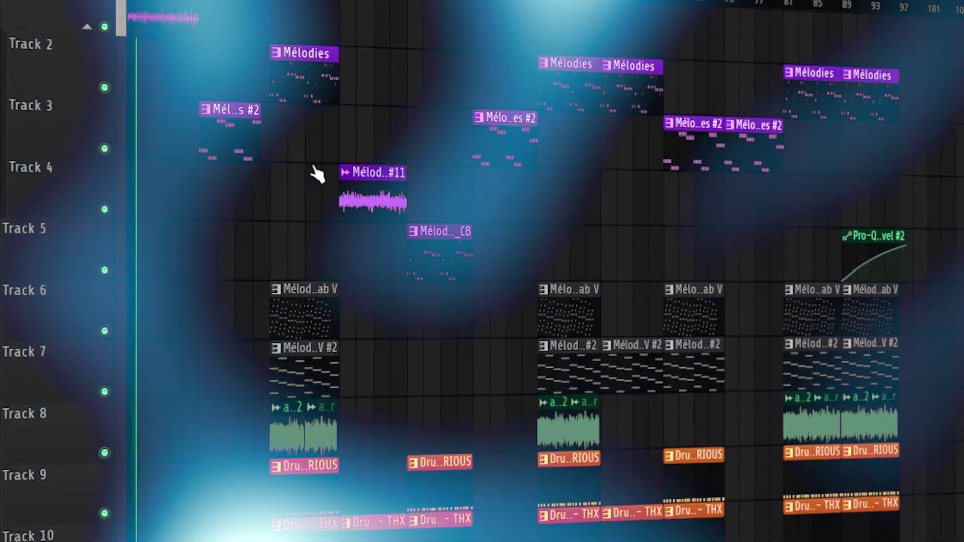
{"action": "scroll", "coordinate": [318, 174], "scroll_direction": "down", "scroll_amount": 1}
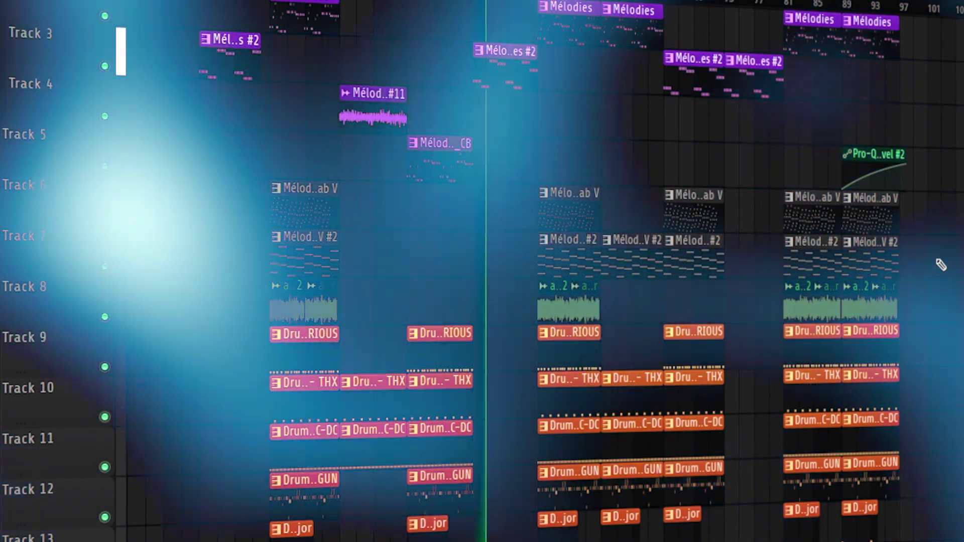
{"action": "scroll", "coordinate": [829, 269], "scroll_direction": "down", "scroll_amount": 6}
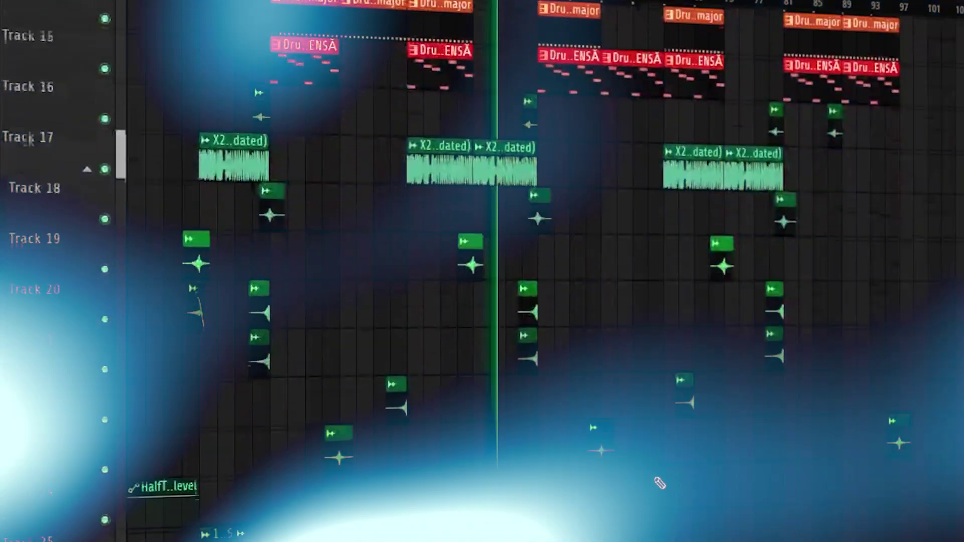
{"action": "scroll", "coordinate": [663, 482], "scroll_direction": "down", "scroll_amount": 2}
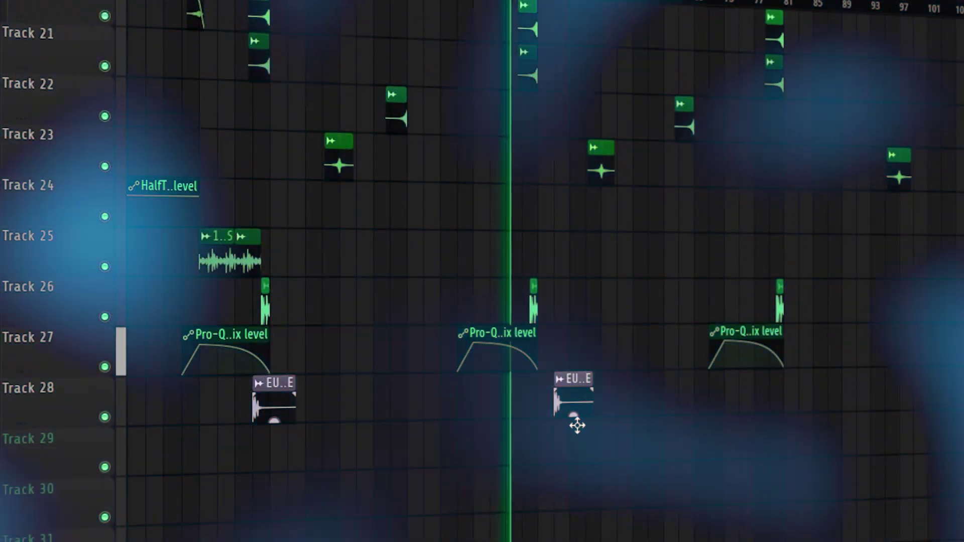
{"action": "left_click_drag", "start_coordinate": [578, 426], "coordinate": [559, 429]}
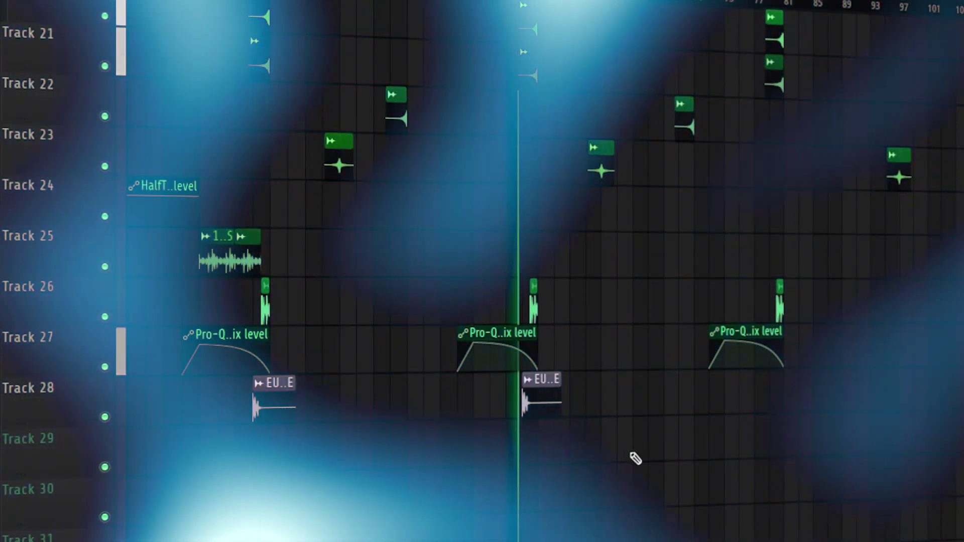
Step: Review the melody, drum, acapella and transition tracks of the arrangement while the beat plays
{"action": "scroll", "coordinate": [653, 526], "scroll_direction": "up", "scroll_amount": 4}
{"action": "scroll", "coordinate": [653, 525], "scroll_direction": "up", "scroll_amount": 5}
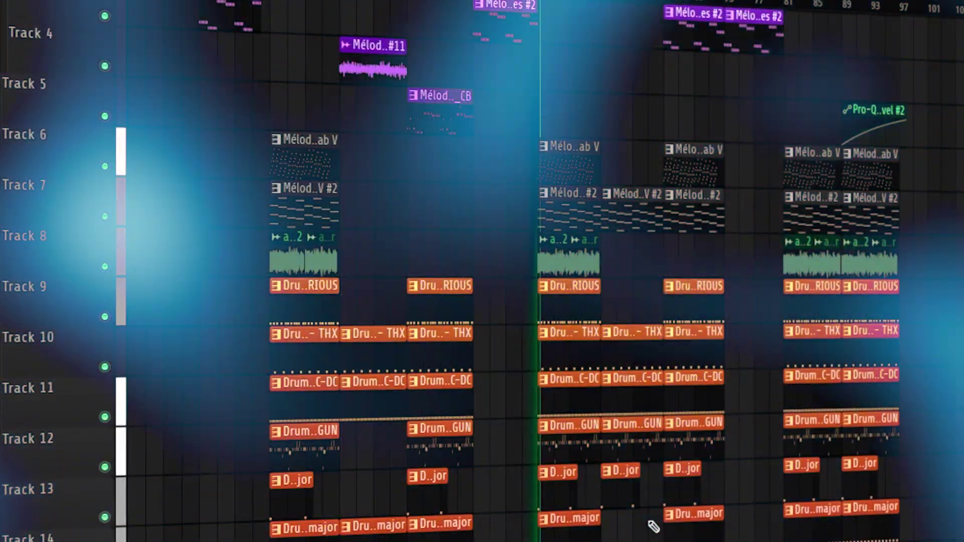
{"action": "scroll", "coordinate": [653, 526], "scroll_direction": "down", "scroll_amount": 4}
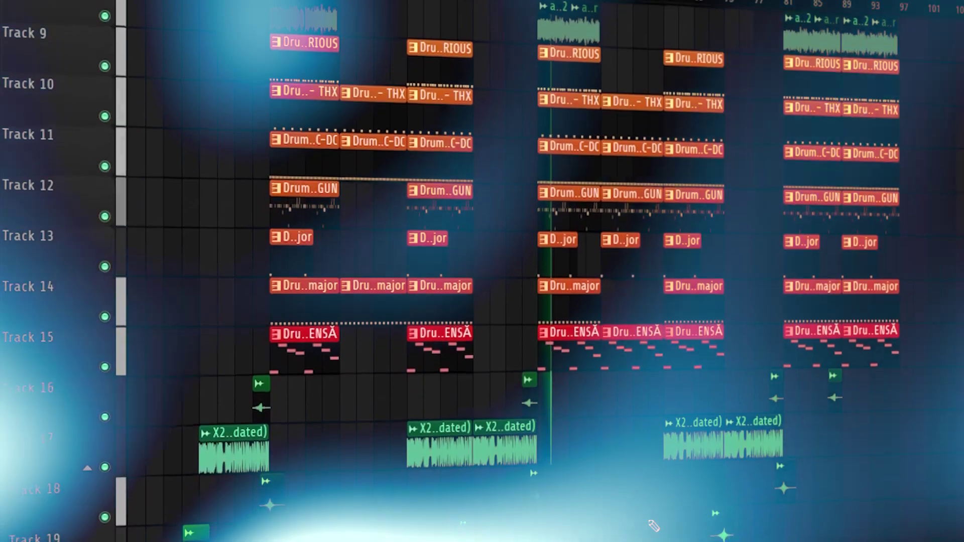
{"action": "scroll", "coordinate": [653, 526], "scroll_direction": "down", "scroll_amount": 1}
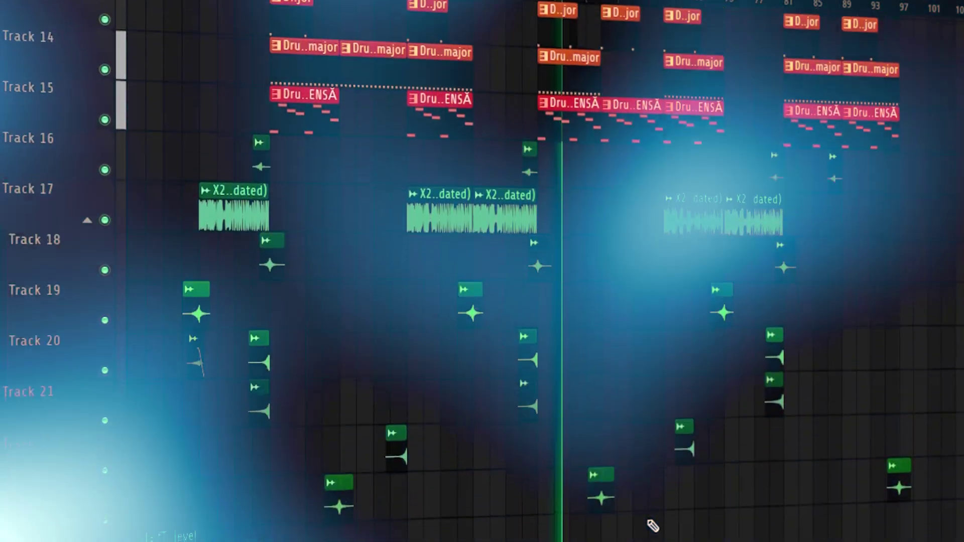
{"action": "scroll", "coordinate": [653, 526], "scroll_direction": "down", "scroll_amount": 3}
{"action": "scroll", "coordinate": [653, 526], "scroll_direction": "up", "scroll_amount": 5}
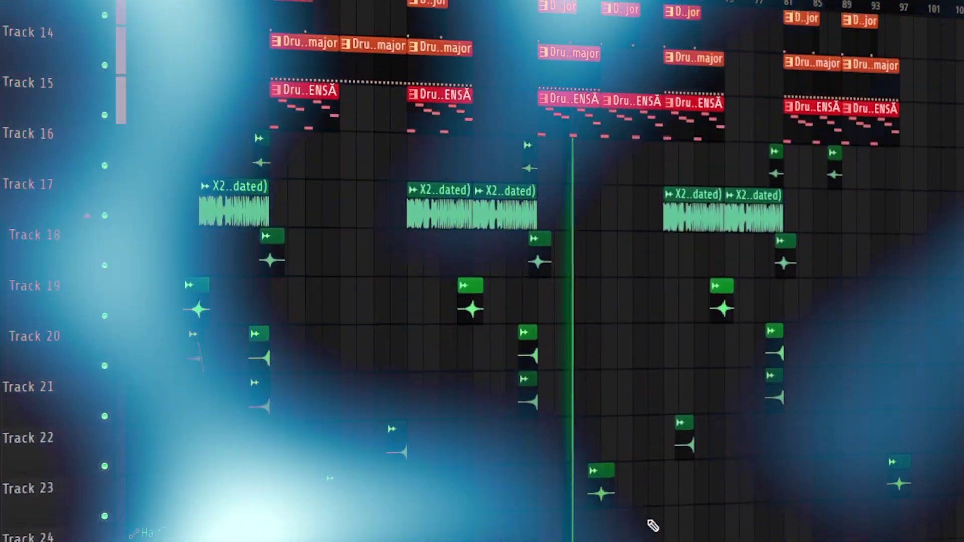
{"action": "scroll", "coordinate": [653, 526], "scroll_direction": "up", "scroll_amount": 2}
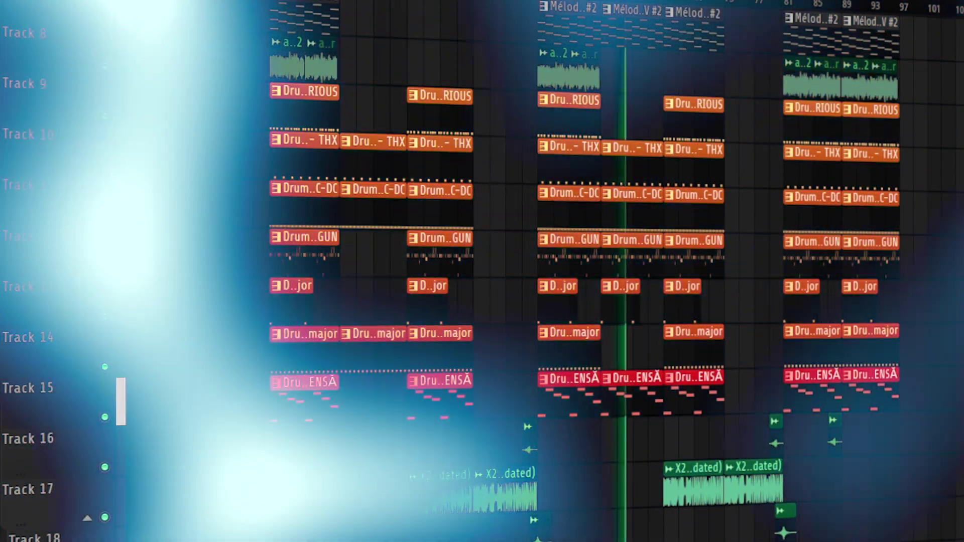
{"action": "scroll", "coordinate": [553, 271], "scroll_direction": "up", "scroll_amount": 6}
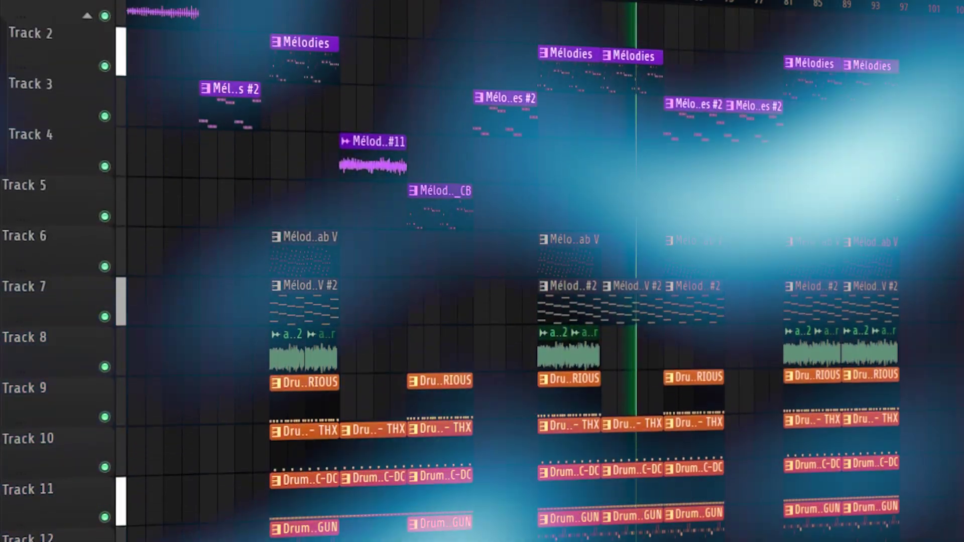